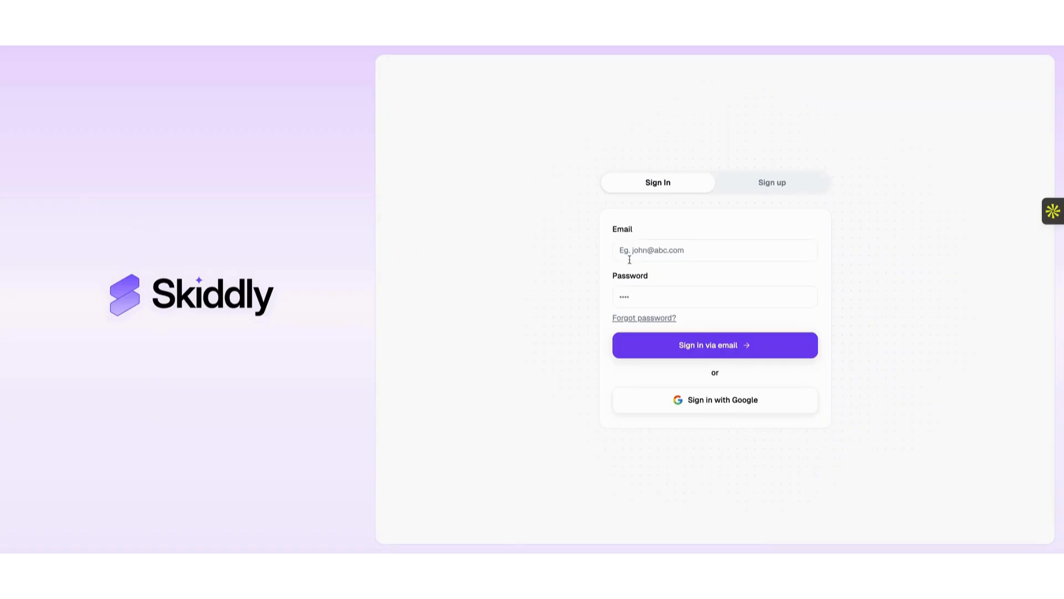
Switch between the create-account and sign-in forms, ending back on the sign-in form.
{"action": "left_click", "coordinate": [776, 187]}
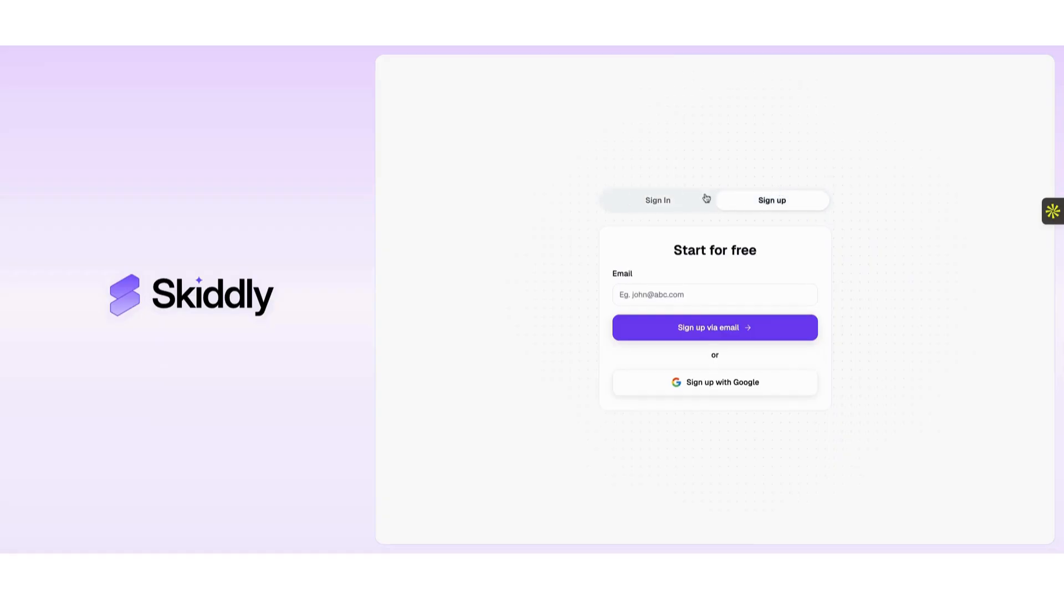
{"action": "left_click", "coordinate": [650, 202]}
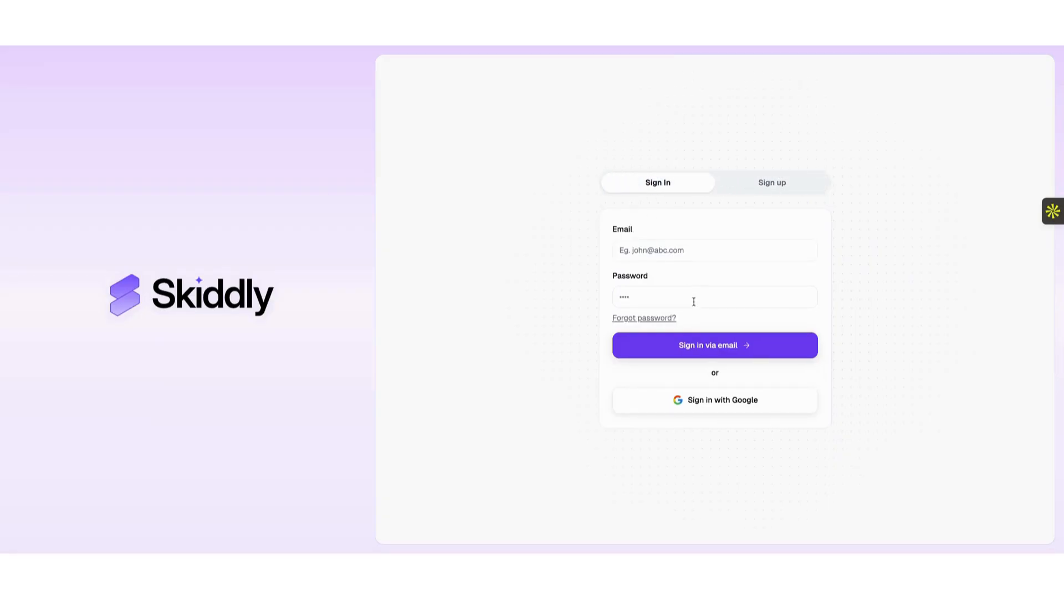
{"action": "left_click", "coordinate": [760, 176]}
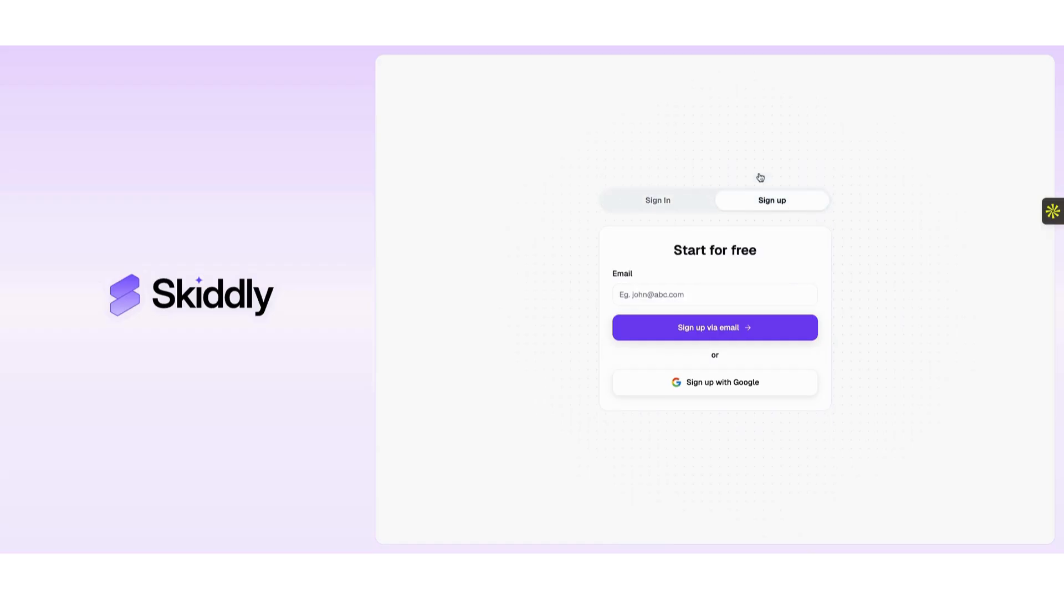
{"action": "left_click", "coordinate": [674, 291]}
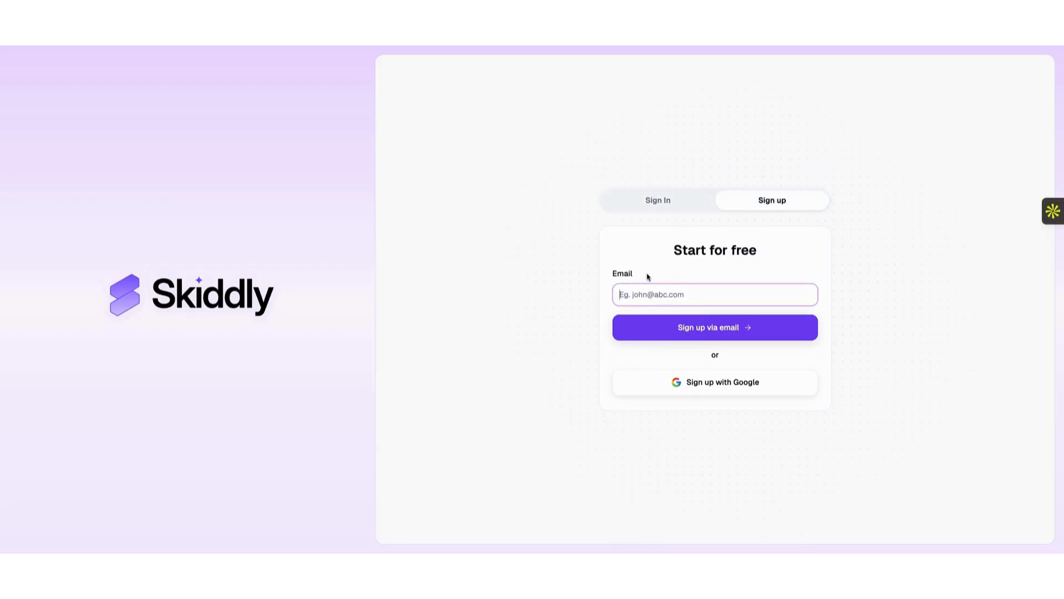
{"action": "left_click", "coordinate": [574, 302]}
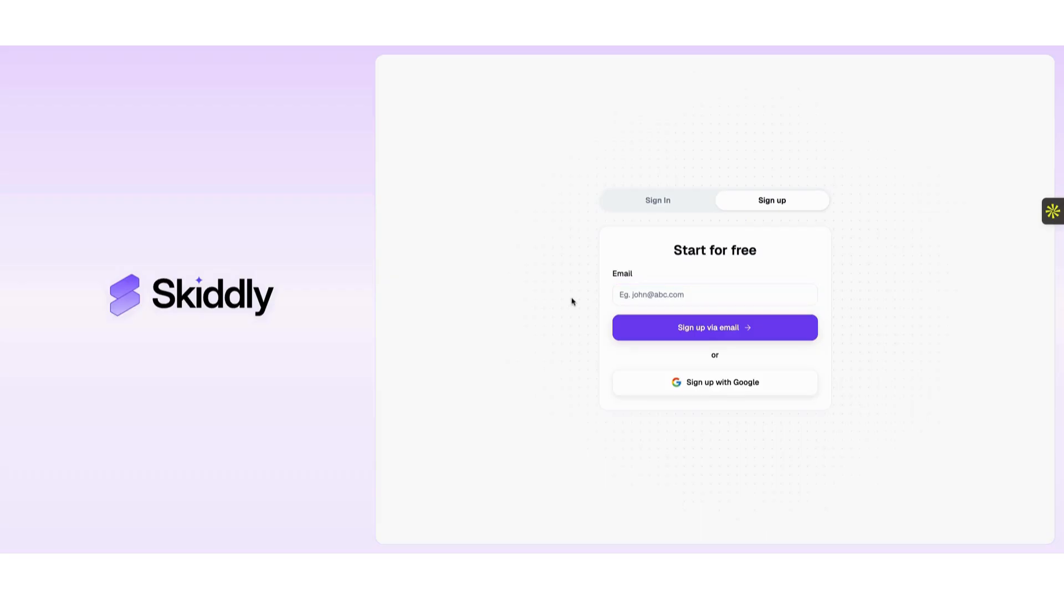
{"action": "left_click", "coordinate": [654, 198]}
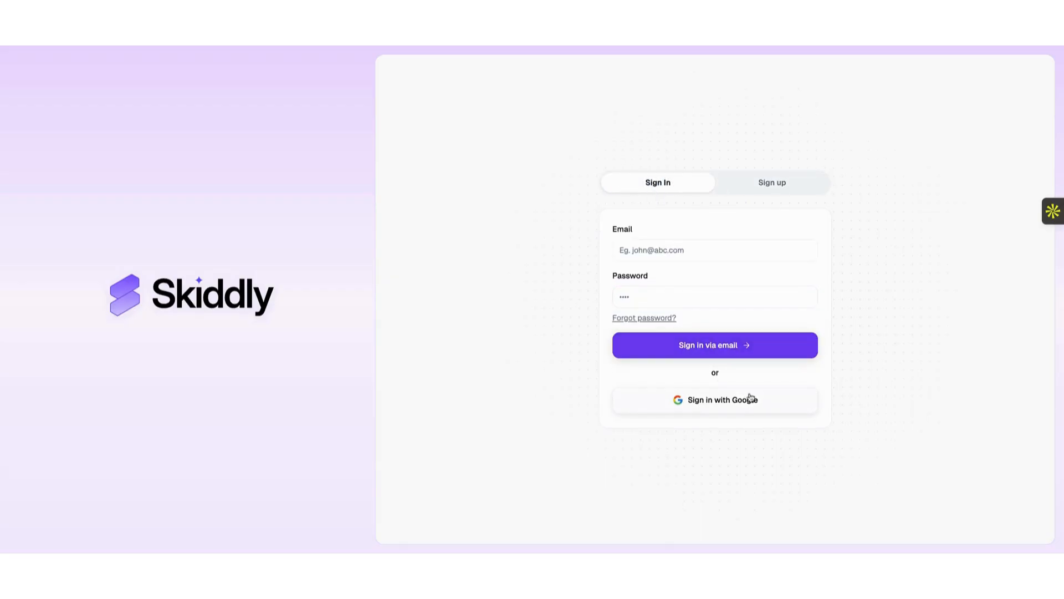
Sign in with a Google account and allow skiddlyai.com access.
{"action": "left_click", "coordinate": [715, 403]}
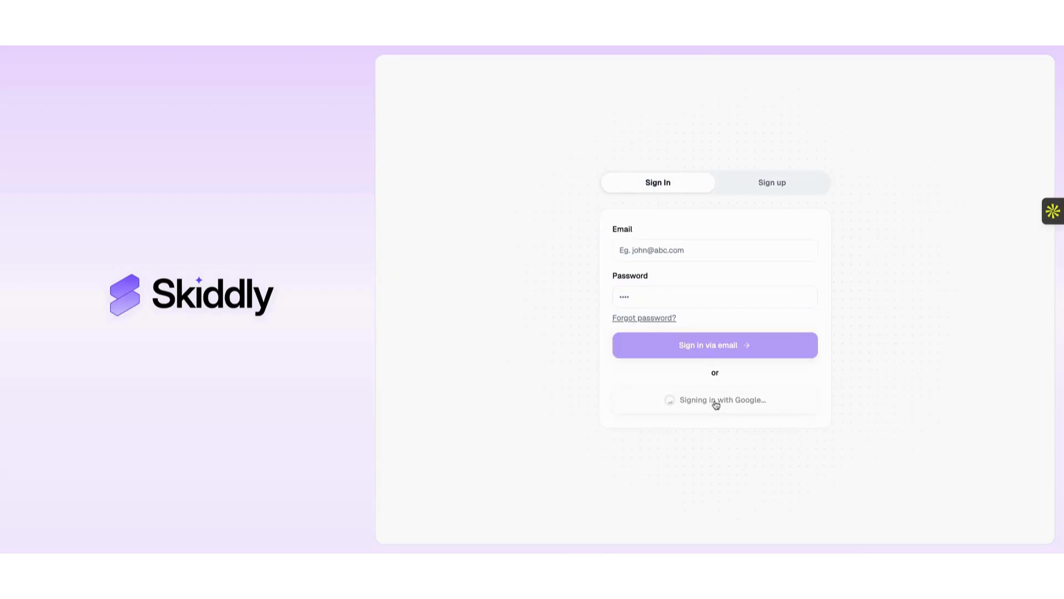
{"action": "scroll", "coordinate": [593, 363], "scroll_direction": "down", "scroll_amount": 1}
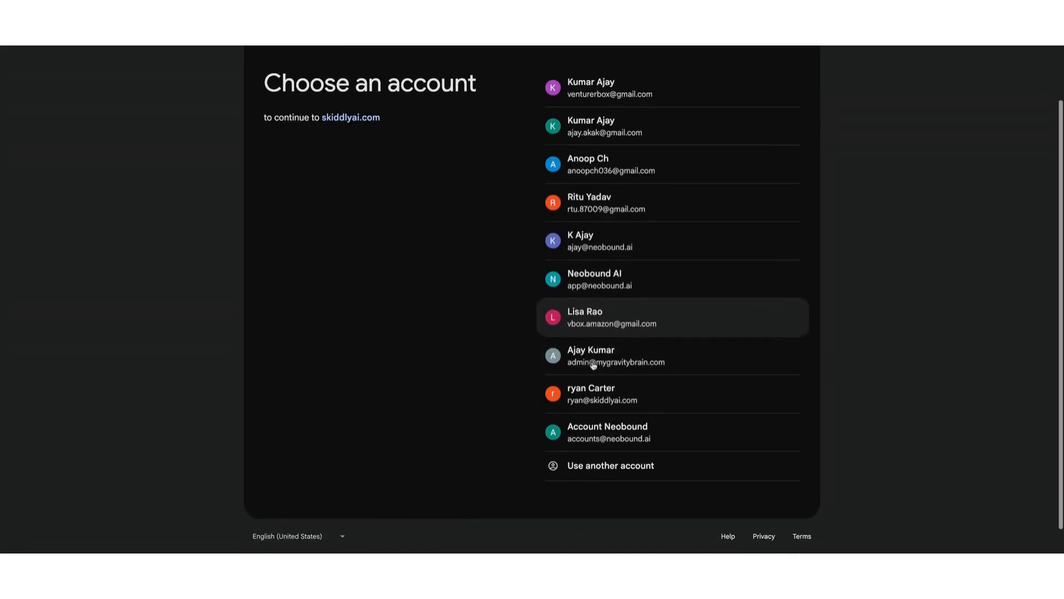
{"action": "left_click", "coordinate": [607, 430]}
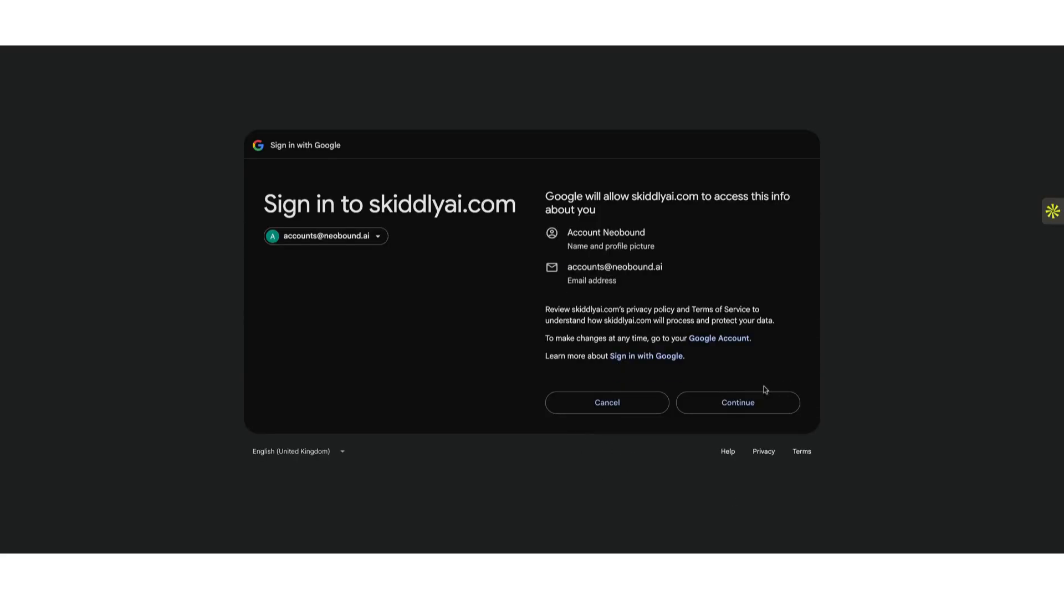
{"action": "left_click", "coordinate": [754, 403]}
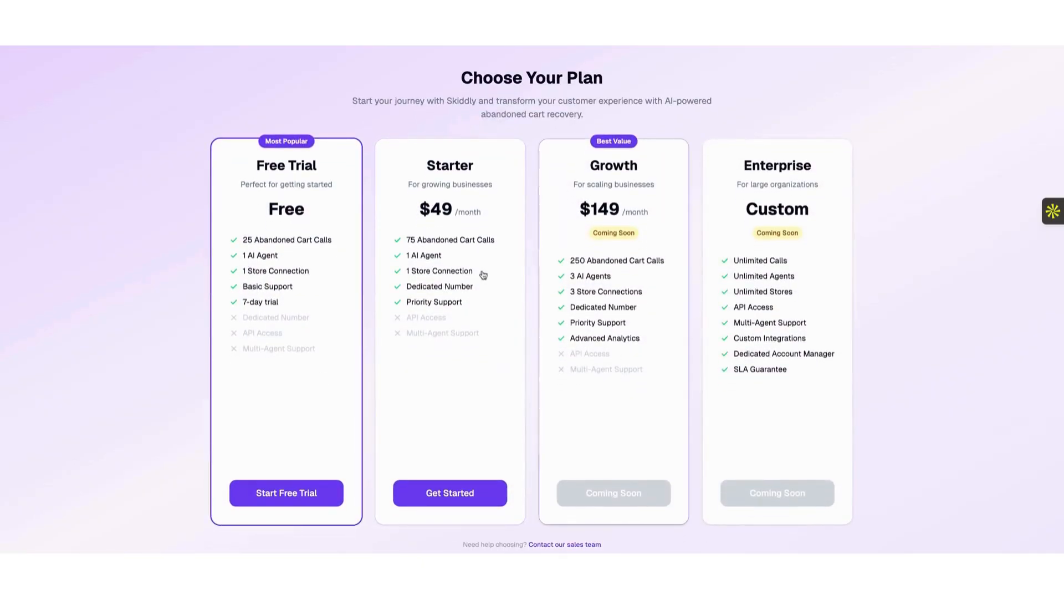
Choose the Free Trial plan and continue past the 'Setup your store first' introduction.
{"action": "scroll", "coordinate": [316, 334], "scroll_direction": "down", "scroll_amount": 1}
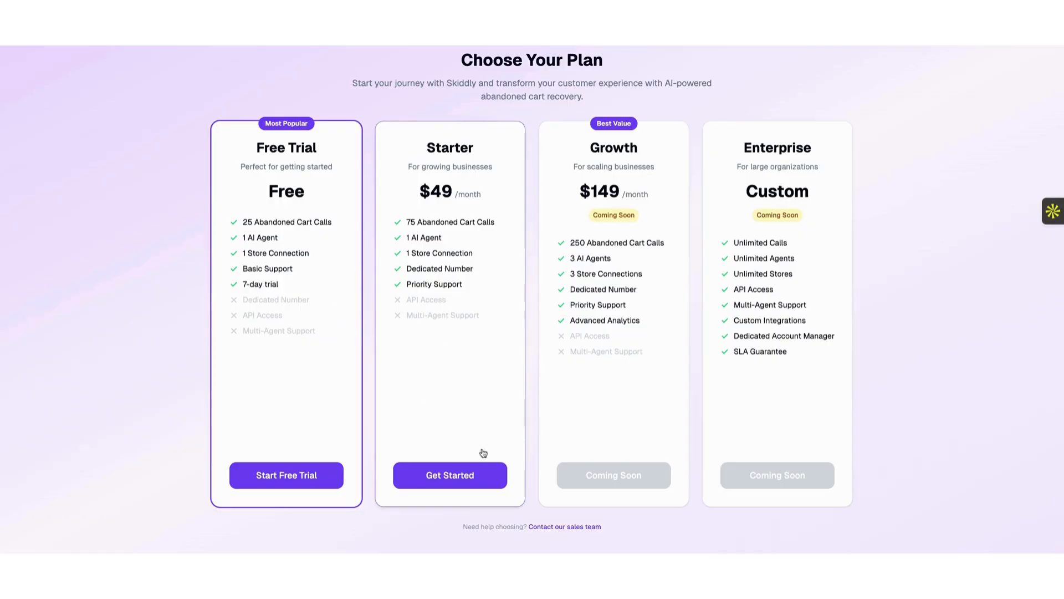
{"action": "left_click", "coordinate": [300, 480]}
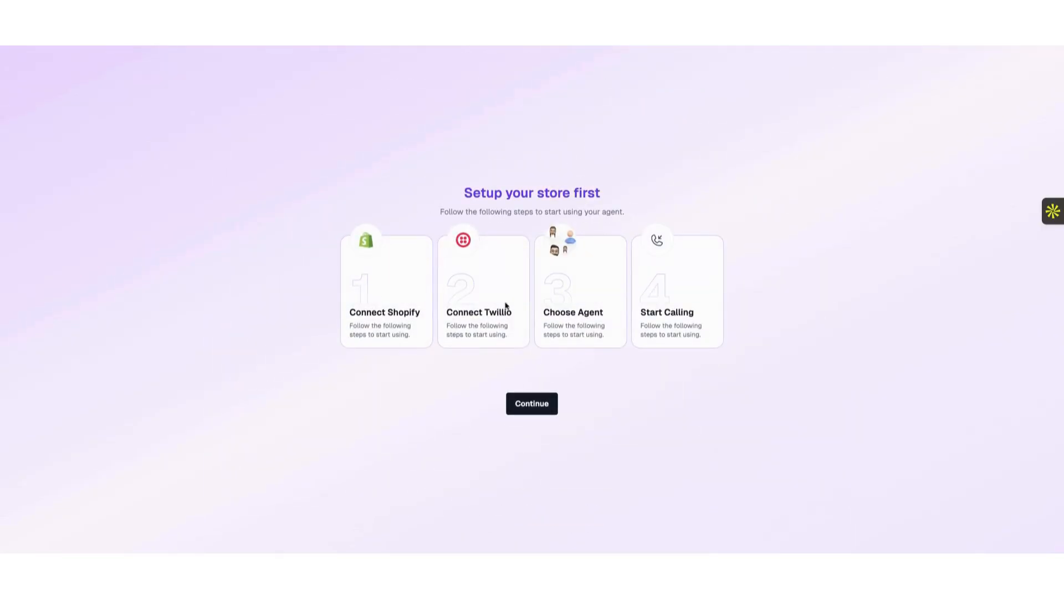
{"action": "left_click", "coordinate": [531, 409]}
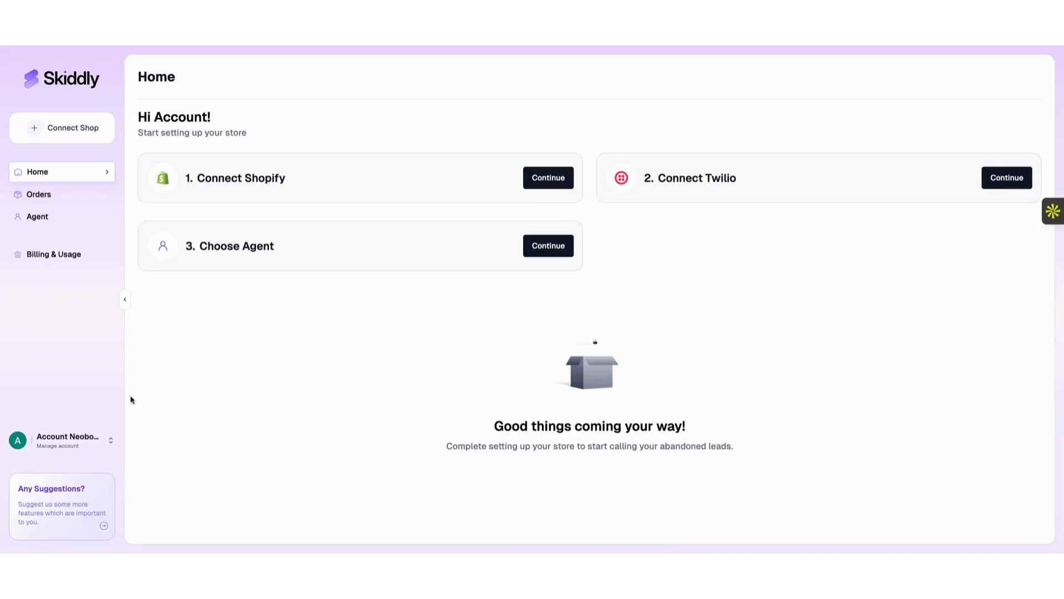
{"action": "left_click", "coordinate": [95, 438]}
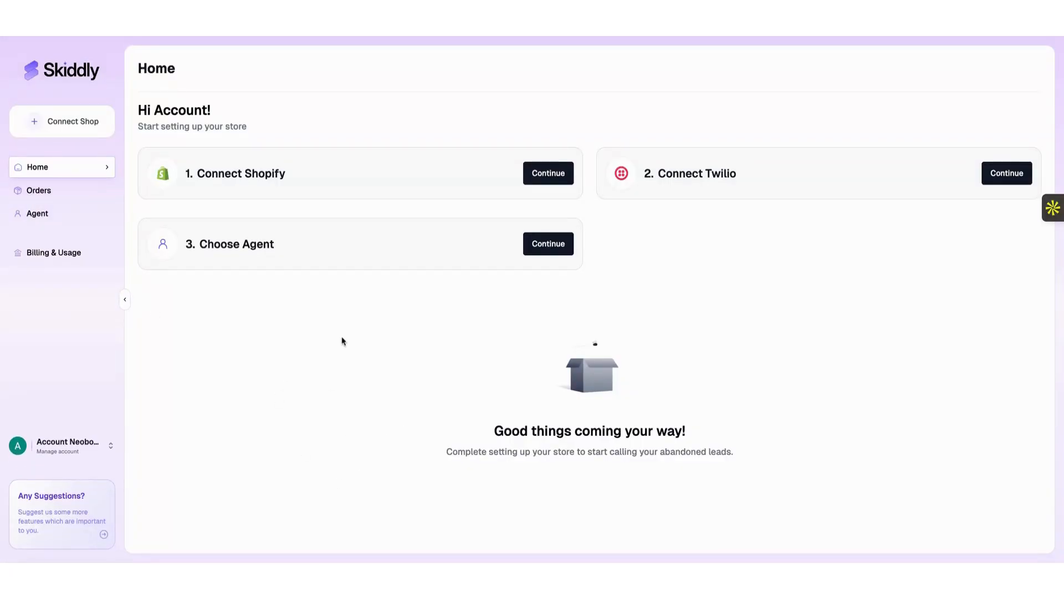
Try installing the Skiddly AI app into the Shopify store, which is refused as already connected.
{"action": "left_click", "coordinate": [548, 174]}
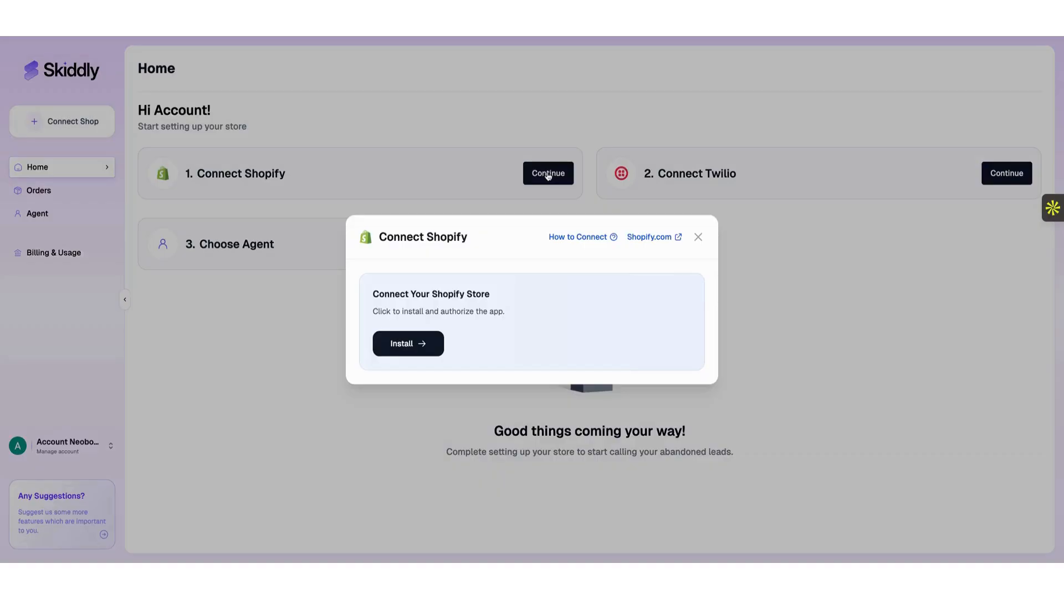
{"action": "left_click", "coordinate": [413, 346]}
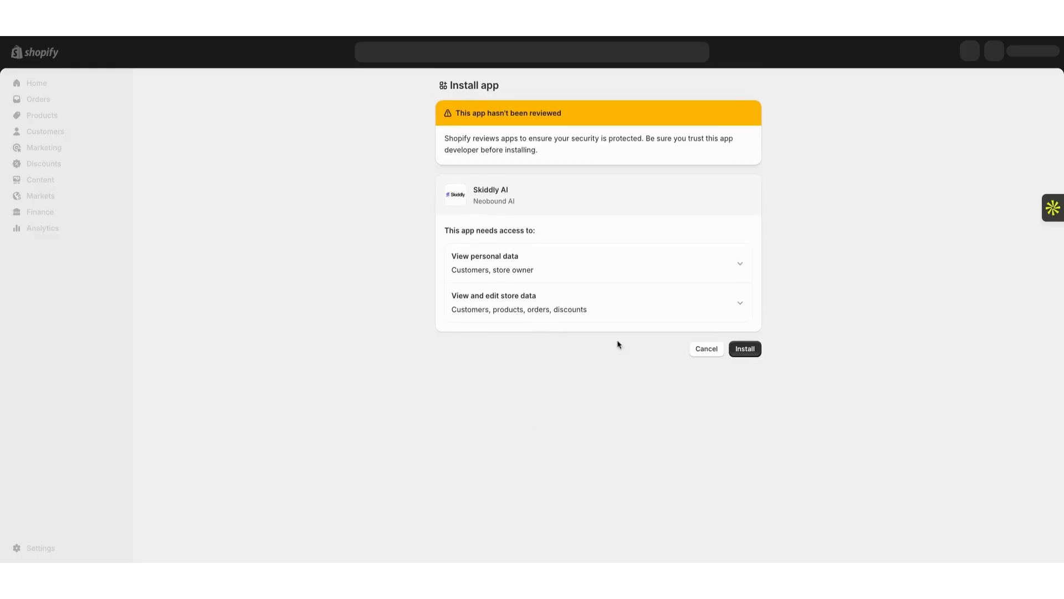
{"action": "left_click", "coordinate": [745, 348]}
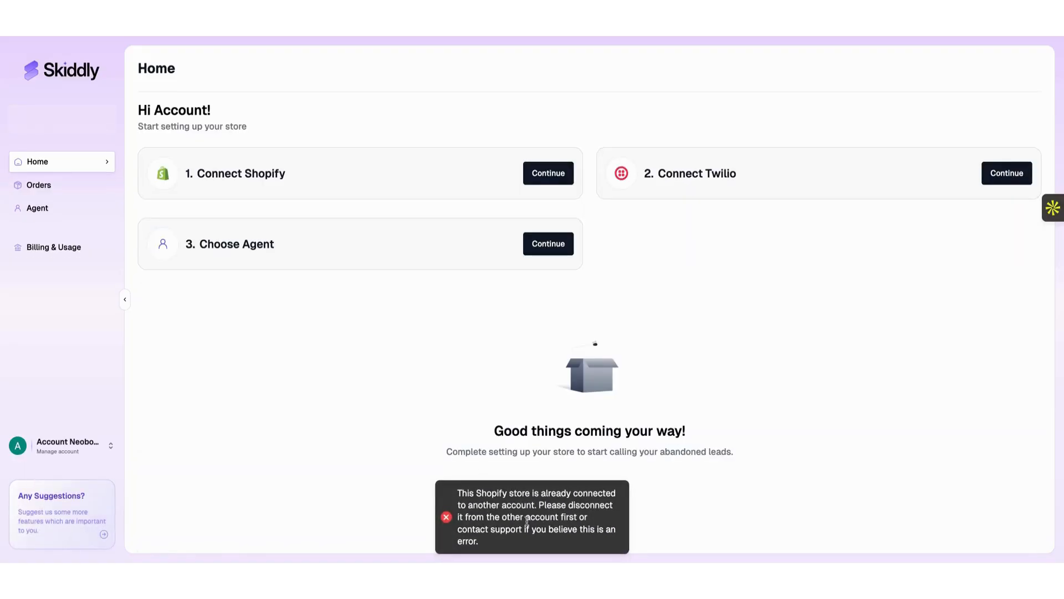
Select the connection error message, then start the Shopify connection again.
{"action": "triple_click", "coordinate": [485, 510]}
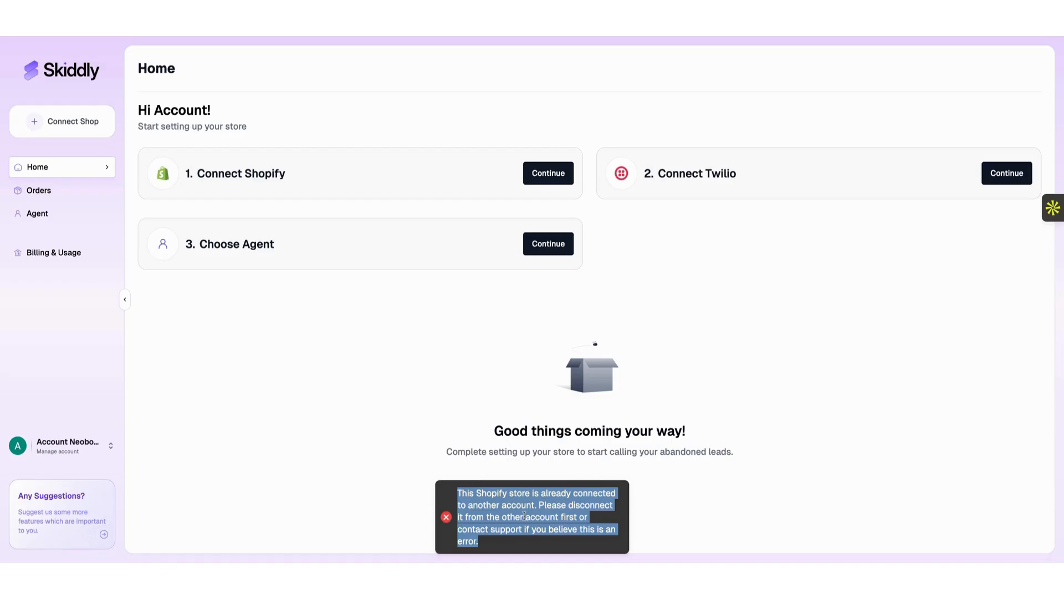
{"action": "left_click", "coordinate": [256, 37]}
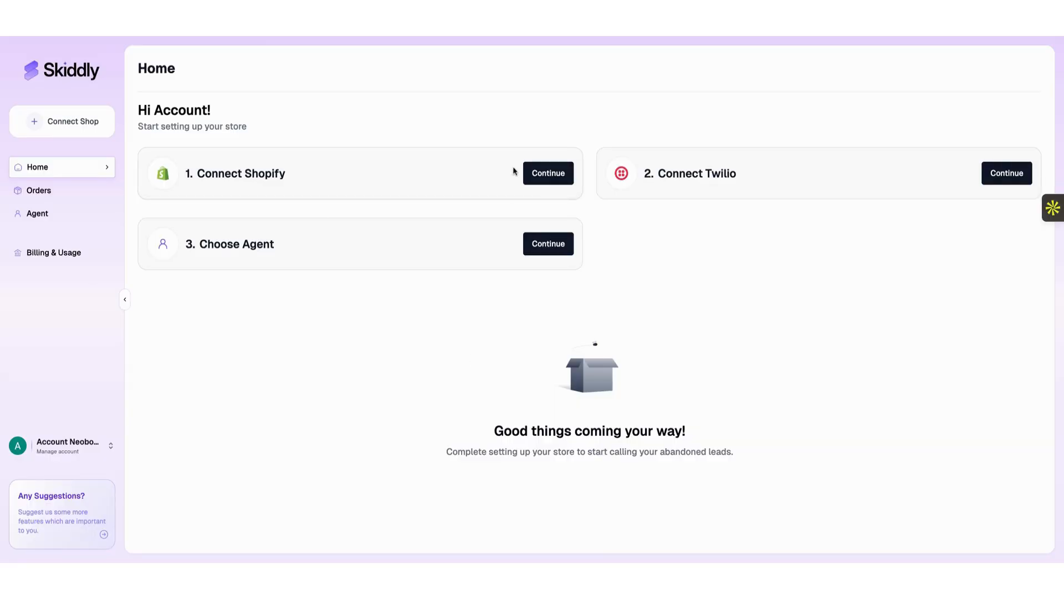
{"action": "left_click", "coordinate": [535, 173]}
Install Skiddly AI under a different Shopify account and confirm the connected success message.
{"action": "left_click", "coordinate": [416, 345]}
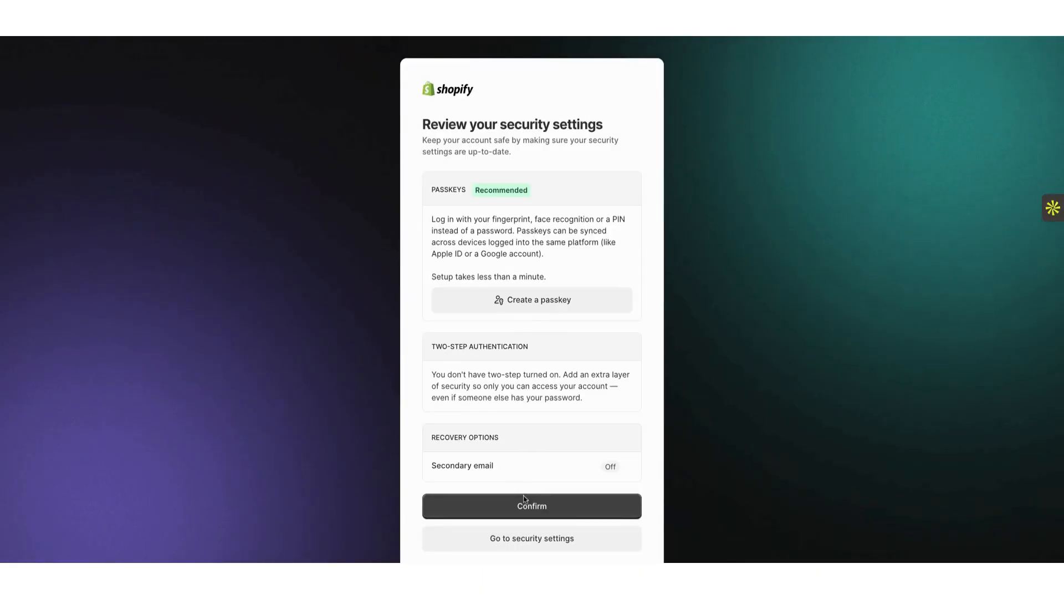
{"action": "left_click", "coordinate": [525, 517]}
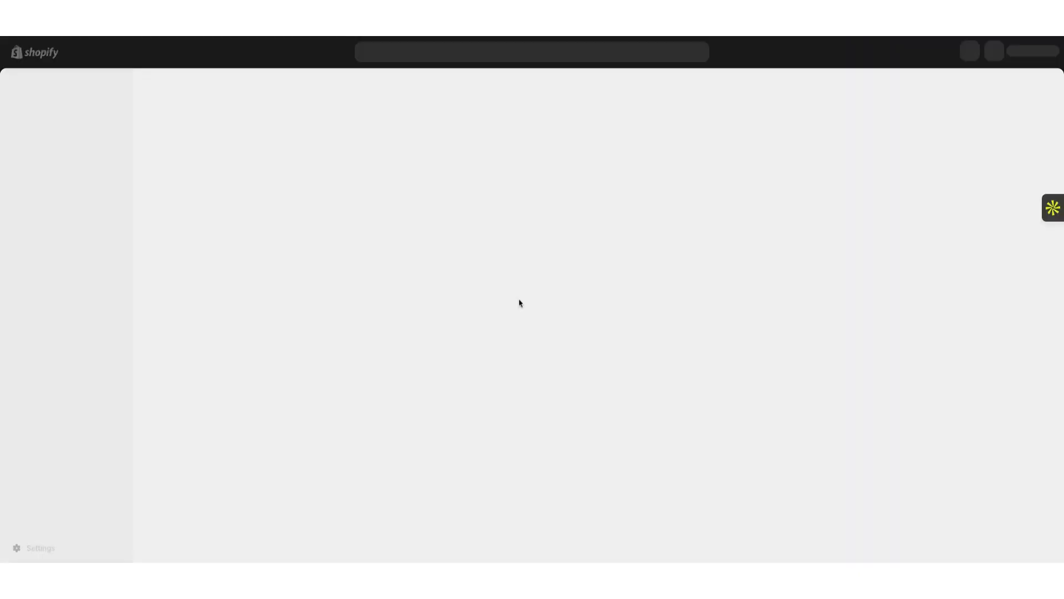
{"action": "left_click", "coordinate": [745, 348]}
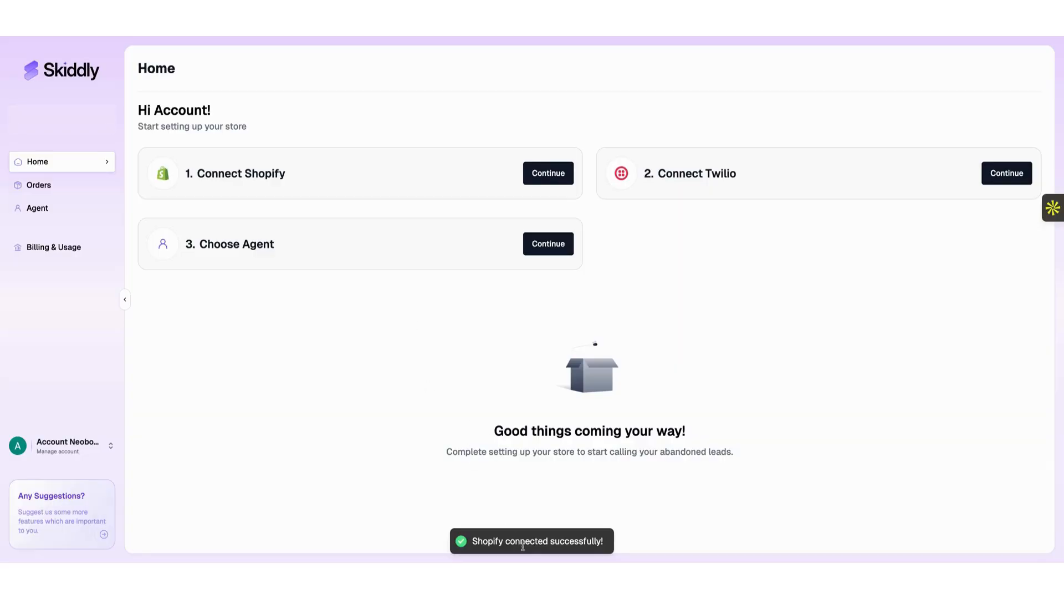
{"action": "triple_click", "coordinate": [514, 540]}
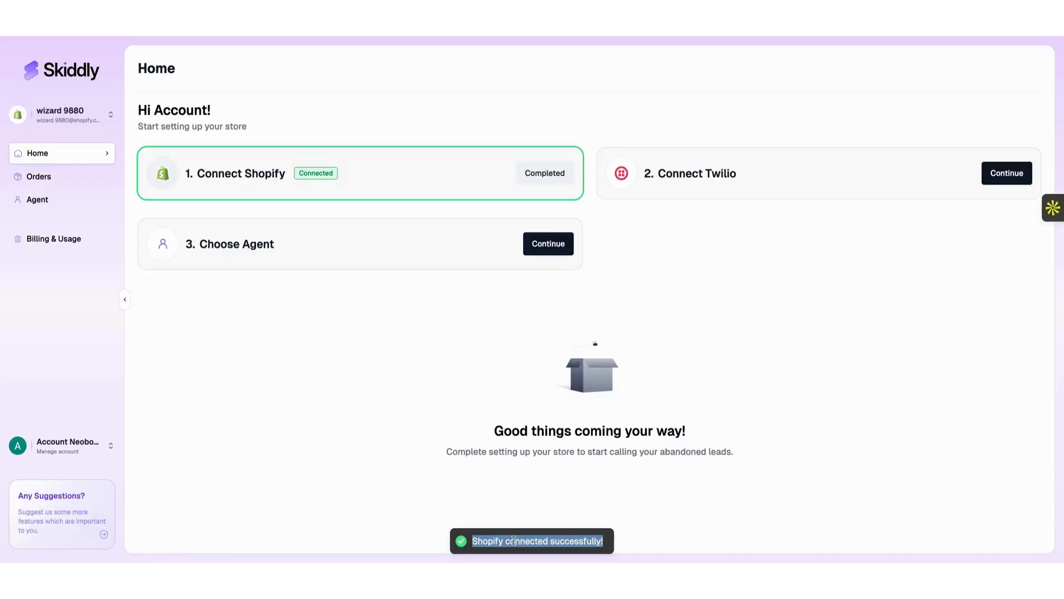
{"action": "left_click", "coordinate": [375, 290]}
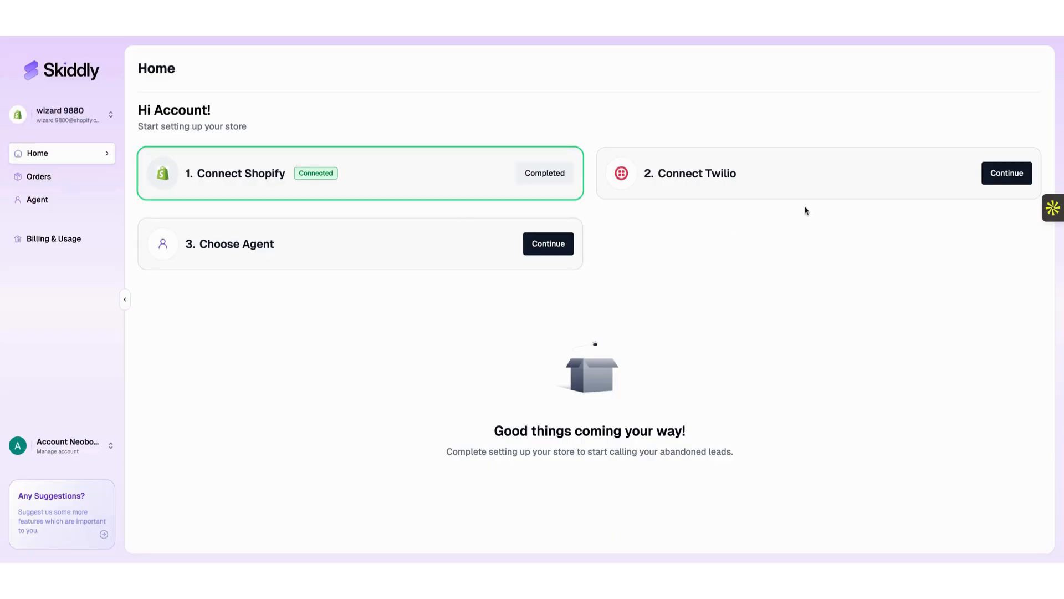
Explore the Twilio connection methods, including the existing-account Account SID fields, then return to the choices.
{"action": "left_click", "coordinate": [997, 176]}
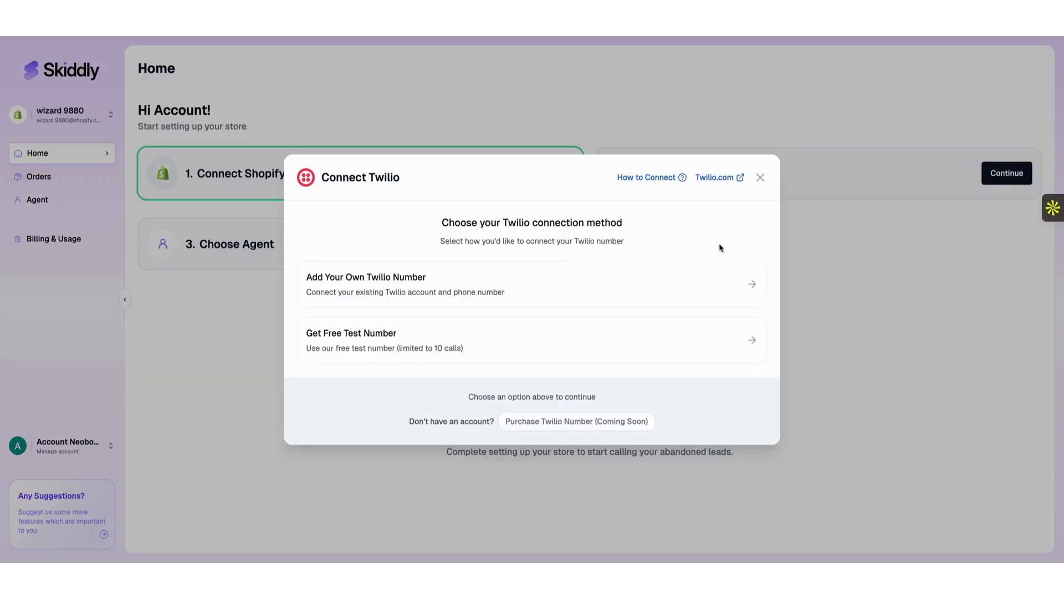
{"action": "left_click", "coordinate": [568, 276]}
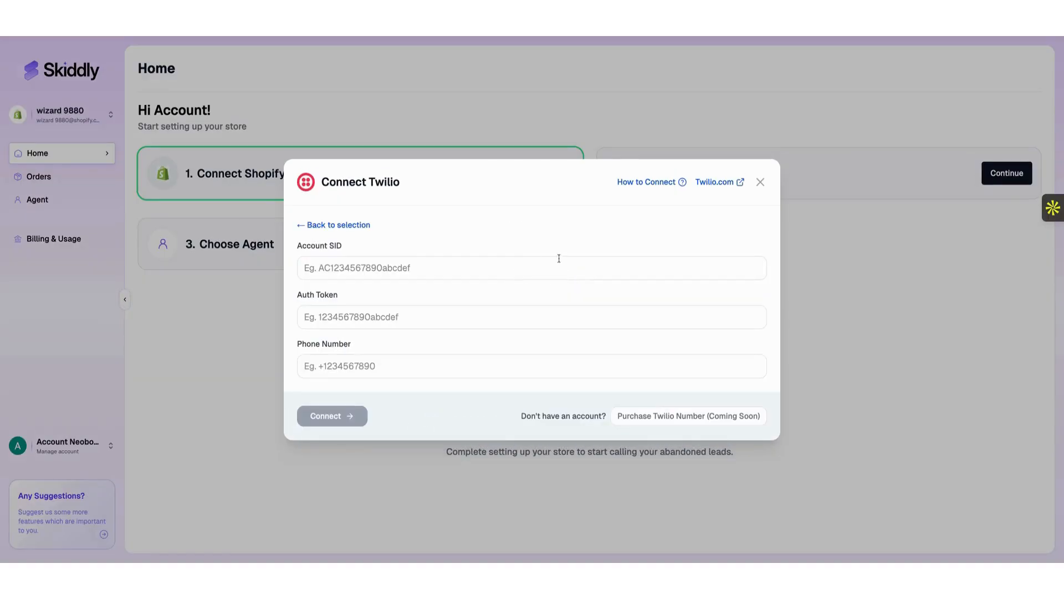
{"action": "left_click", "coordinate": [350, 225]}
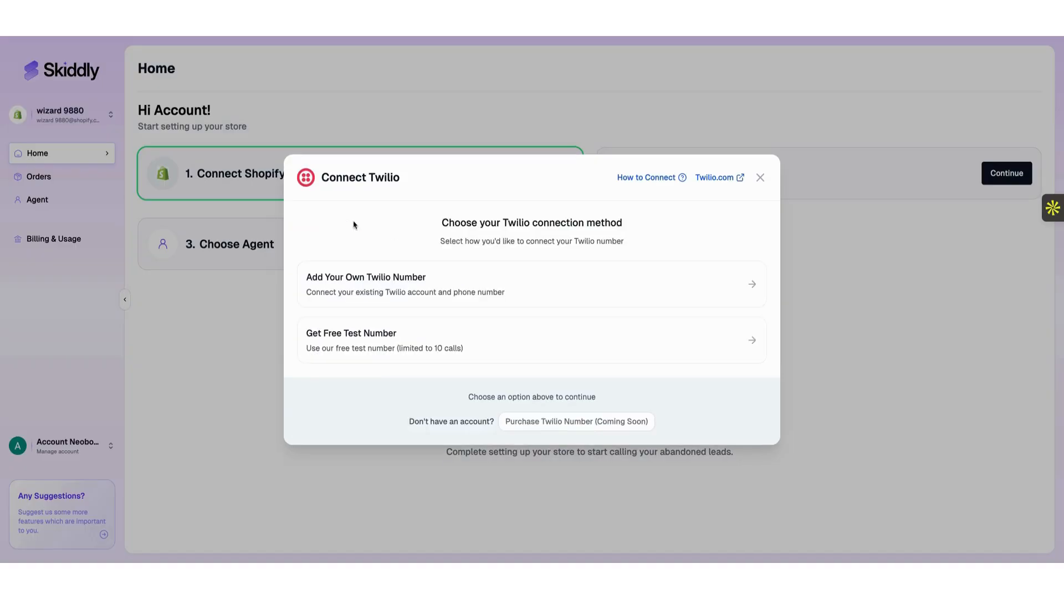
{"action": "left_click", "coordinate": [374, 349]}
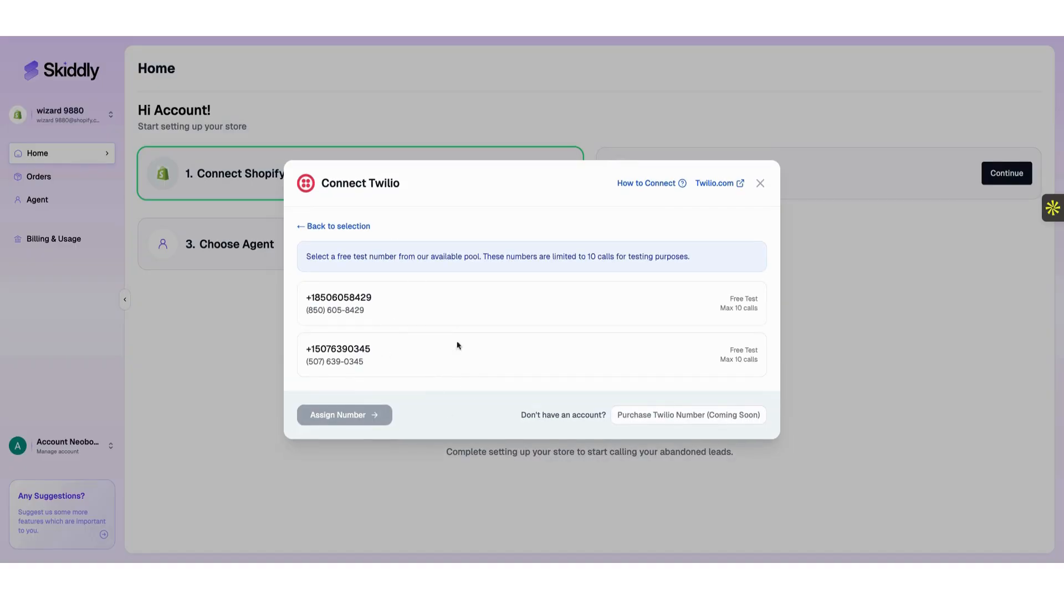
{"action": "left_click", "coordinate": [325, 225]}
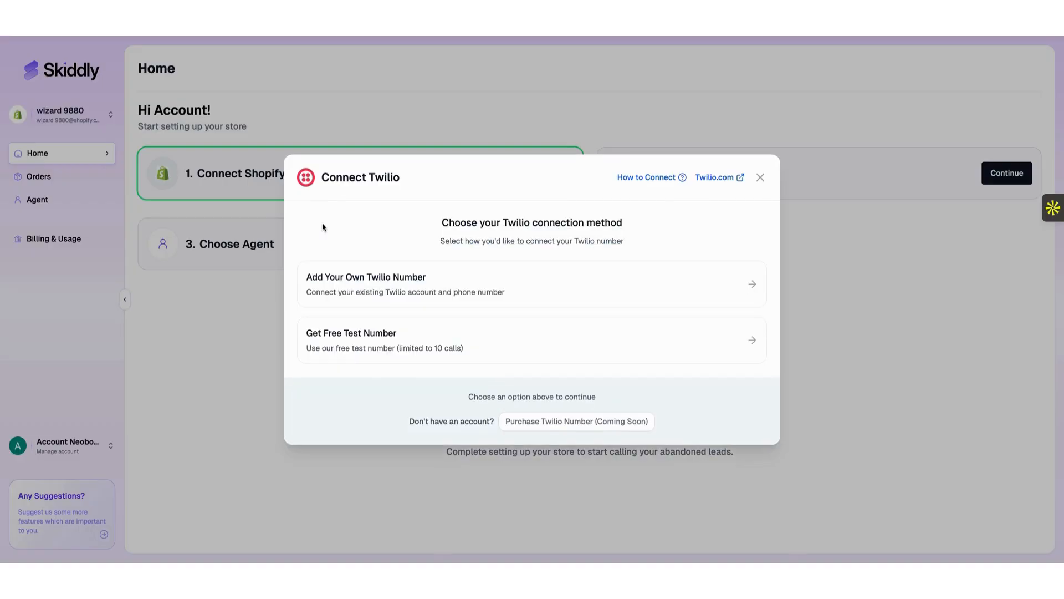
{"action": "left_click", "coordinate": [379, 285]}
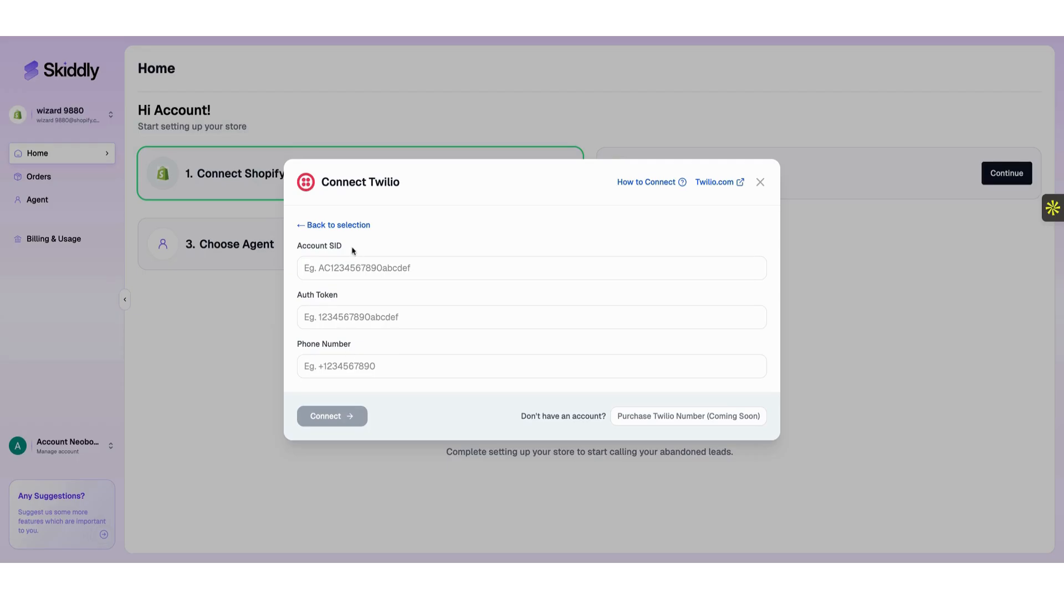
{"action": "left_click", "coordinate": [361, 269]}
{"action": "double_click", "coordinate": [315, 246]}
{"action": "left_click", "coordinate": [313, 296]}
{"action": "double_click", "coordinate": [335, 344]}
{"action": "left_click", "coordinate": [322, 225]}
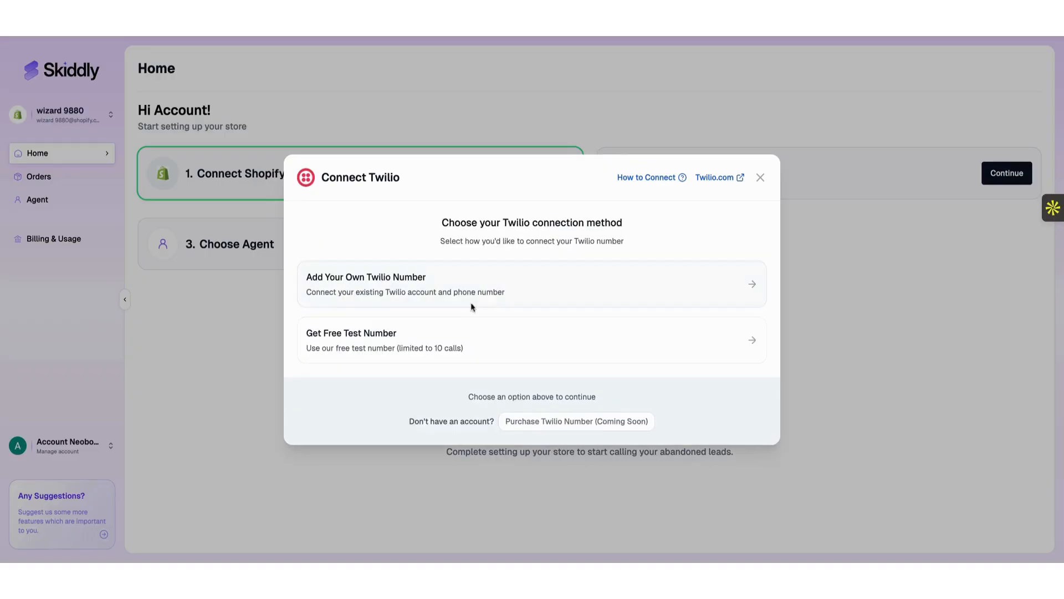
Assign the second free test number to the store.
{"action": "left_click", "coordinate": [465, 333]}
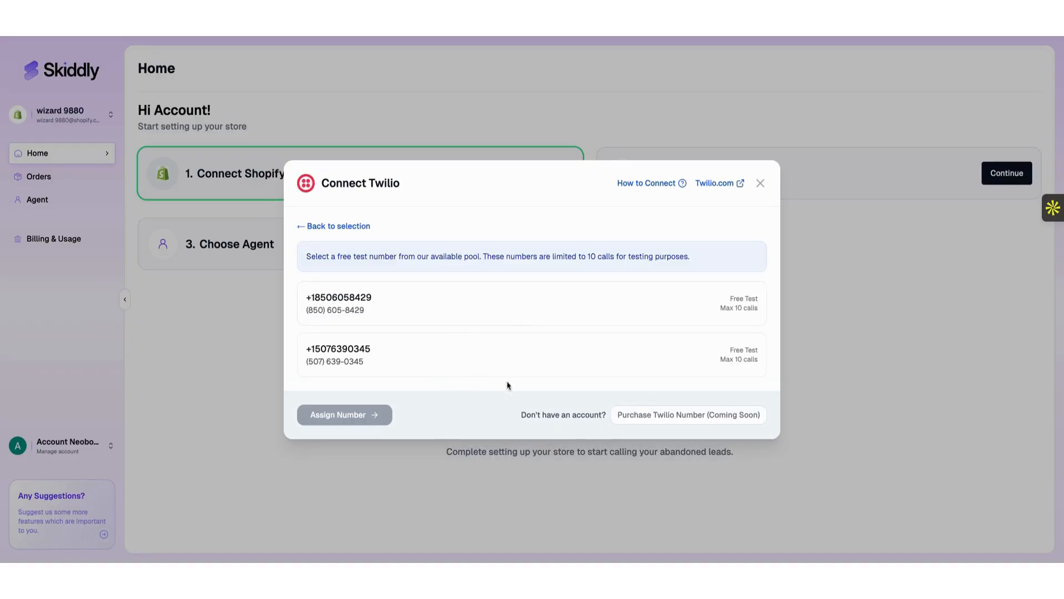
{"action": "left_click", "coordinate": [430, 350]}
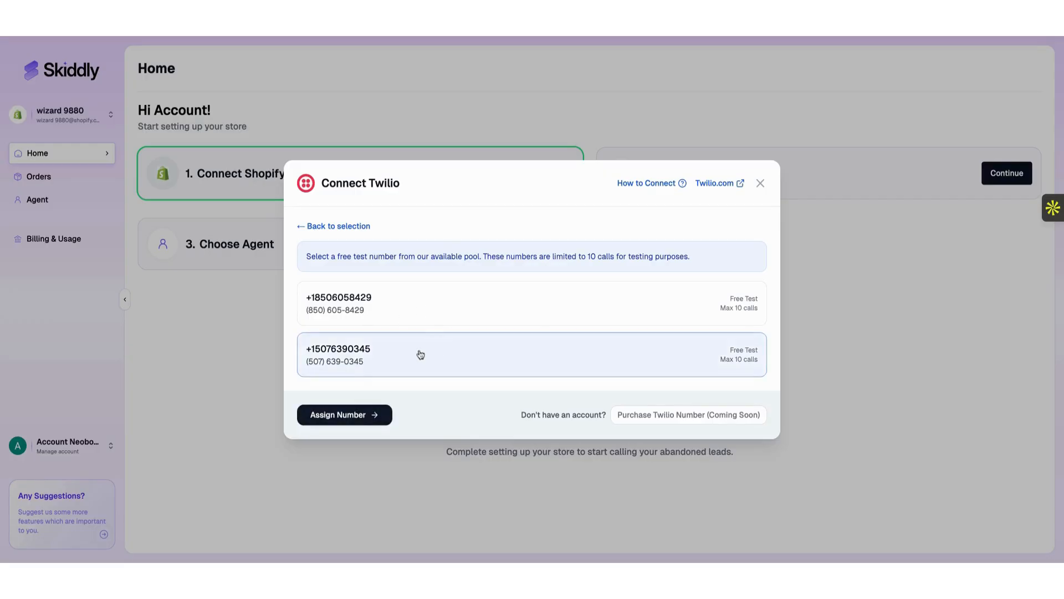
{"action": "left_click", "coordinate": [347, 414]}
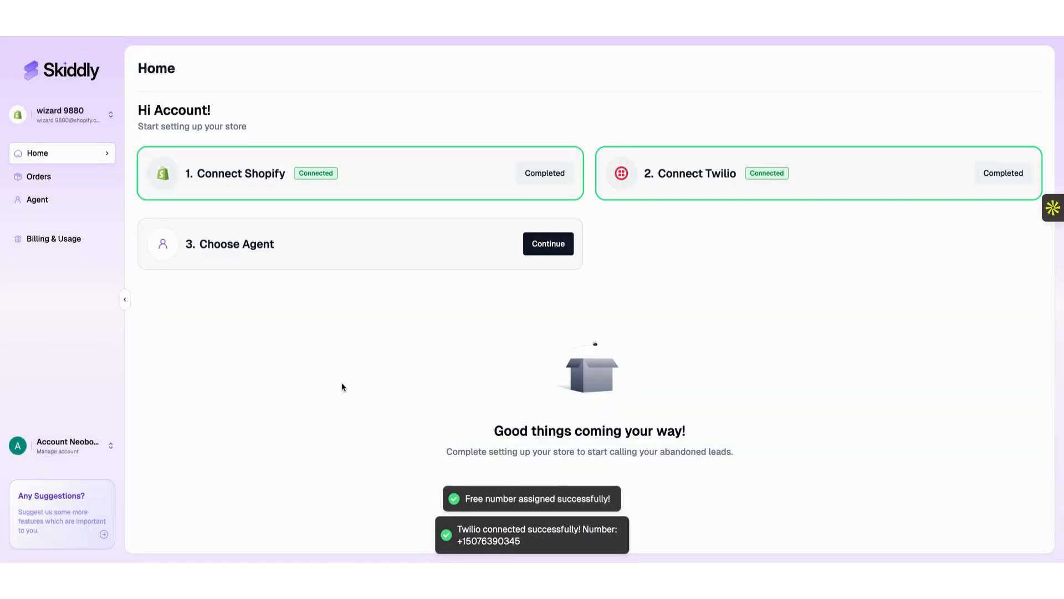
Add a new agent from the Abandoned Cart Recovery Agent template.
{"action": "left_click", "coordinate": [549, 243]}
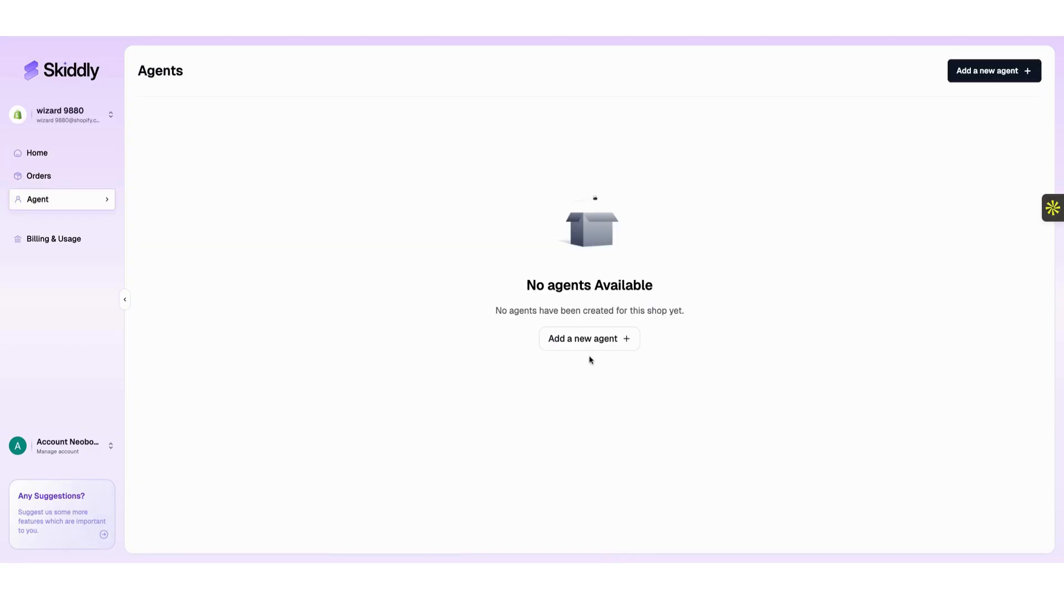
{"action": "left_click", "coordinate": [574, 341]}
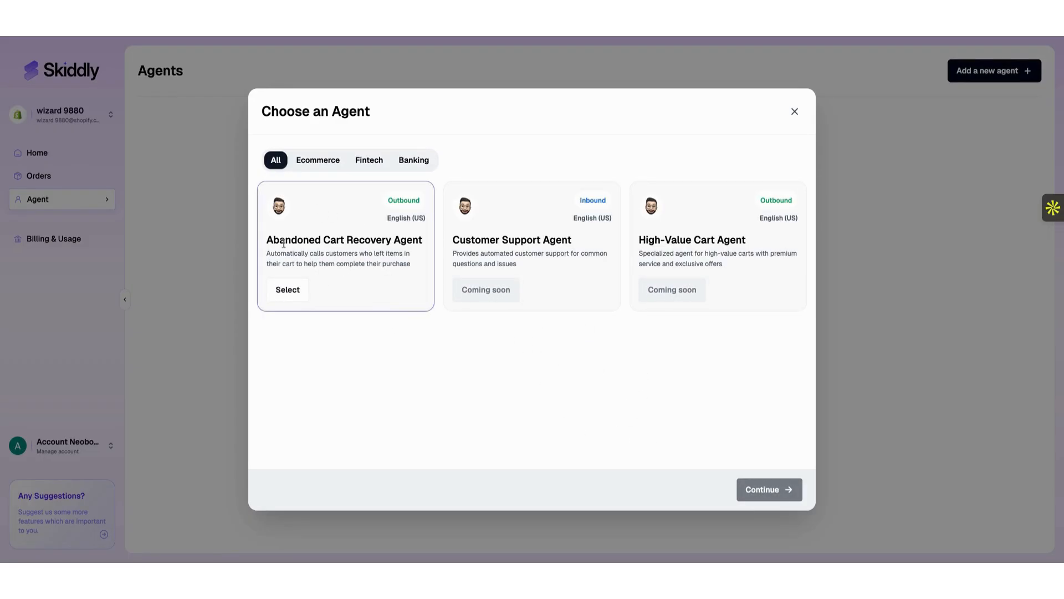
{"action": "left_click", "coordinate": [285, 293]}
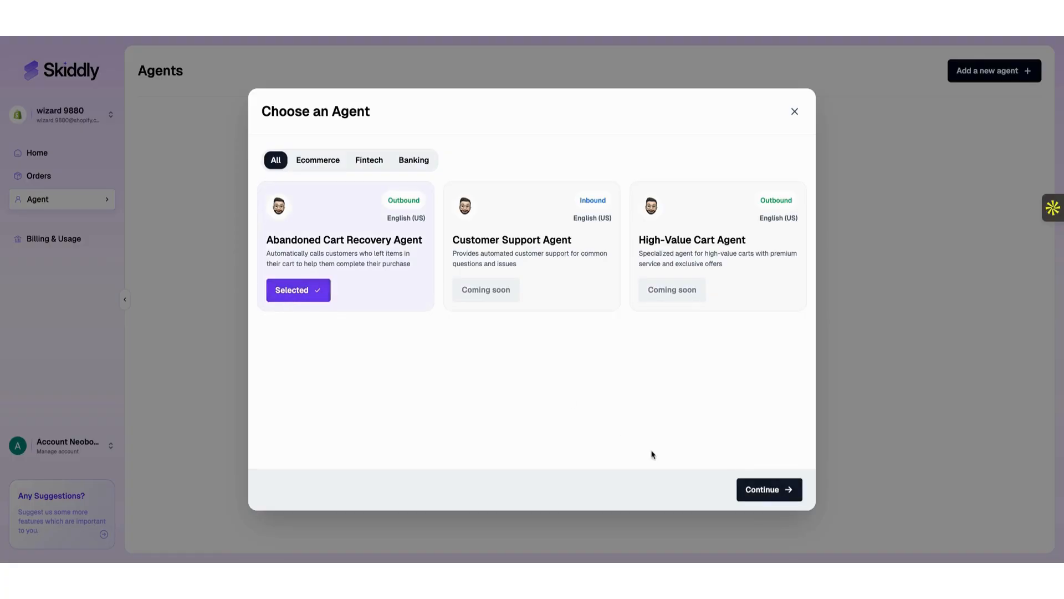
{"action": "left_click", "coordinate": [764, 494]}
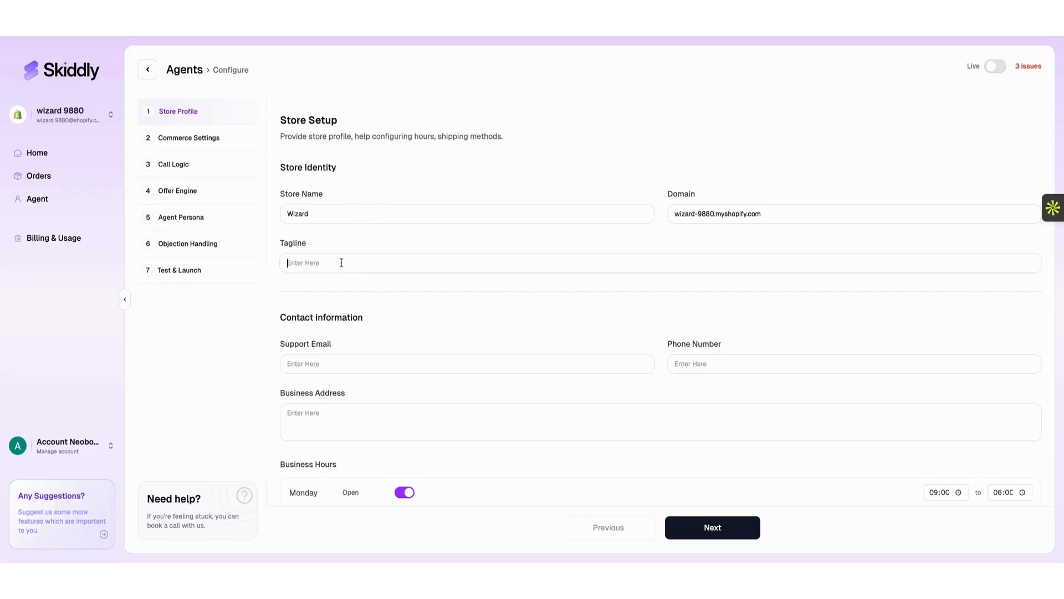
Review the Store Profile form, checking the Support Email and Phone Number fields.
{"action": "scroll", "coordinate": [441, 304], "scroll_direction": "down", "scroll_amount": 9}
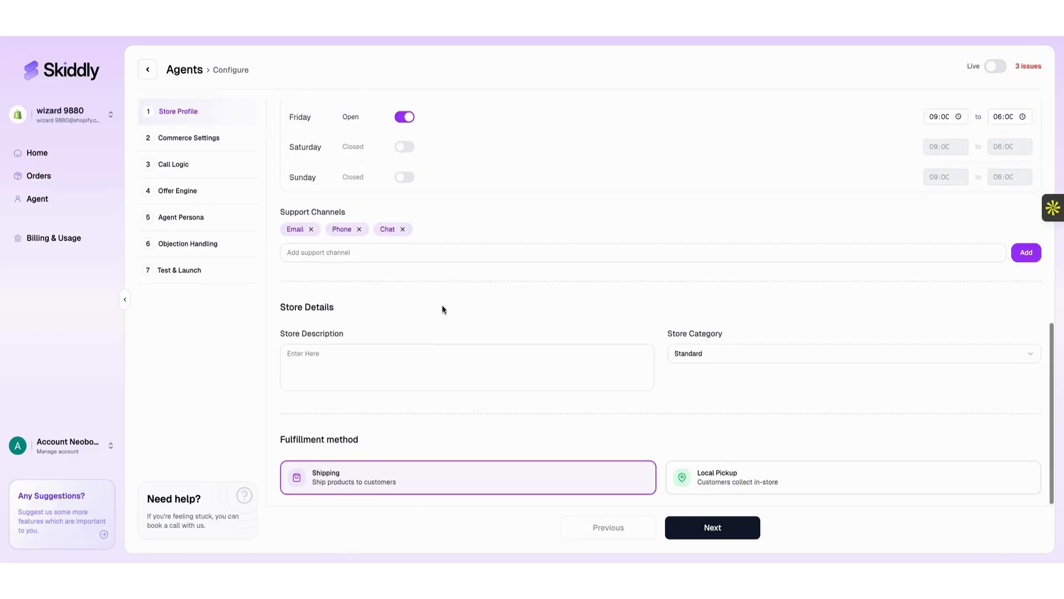
{"action": "scroll", "coordinate": [441, 307], "scroll_direction": "up", "scroll_amount": 9}
{"action": "scroll", "coordinate": [527, 408], "scroll_direction": "down", "scroll_amount": 1}
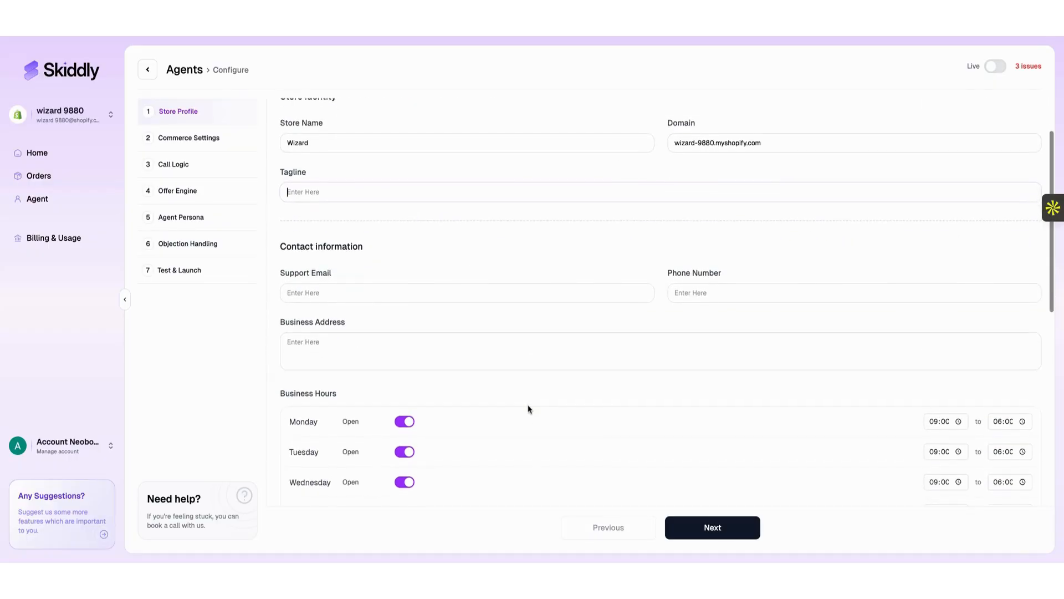
{"action": "scroll", "coordinate": [529, 409], "scroll_direction": "down", "scroll_amount": 2}
{"action": "left_click", "coordinate": [460, 215]}
{"action": "left_click", "coordinate": [705, 206]}
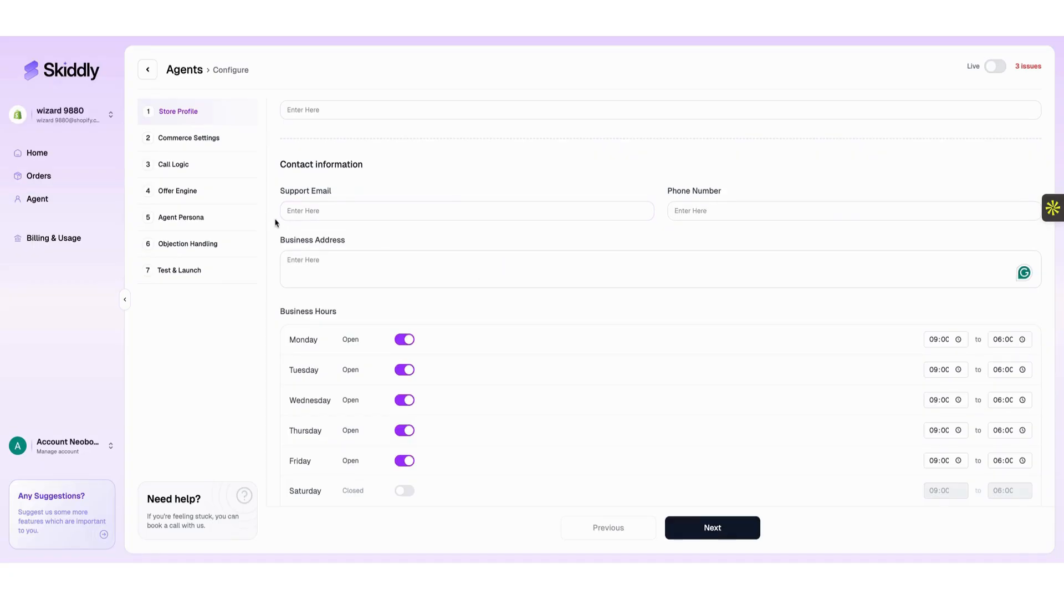
{"action": "scroll", "coordinate": [390, 239], "scroll_direction": "up", "scroll_amount": 4}
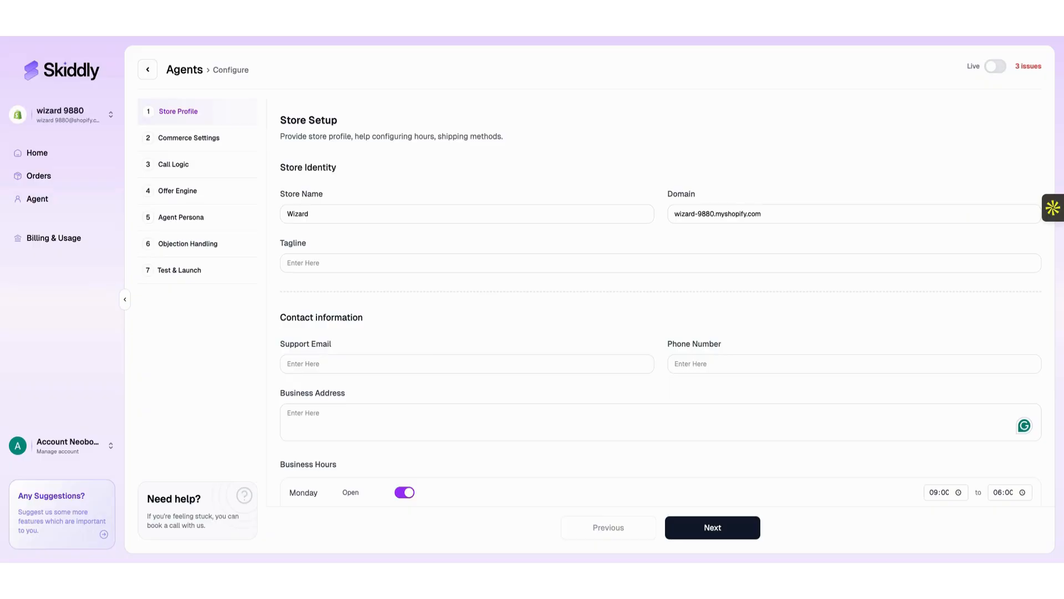
{"action": "scroll", "coordinate": [460, 254], "scroll_direction": "down", "scroll_amount": 8}
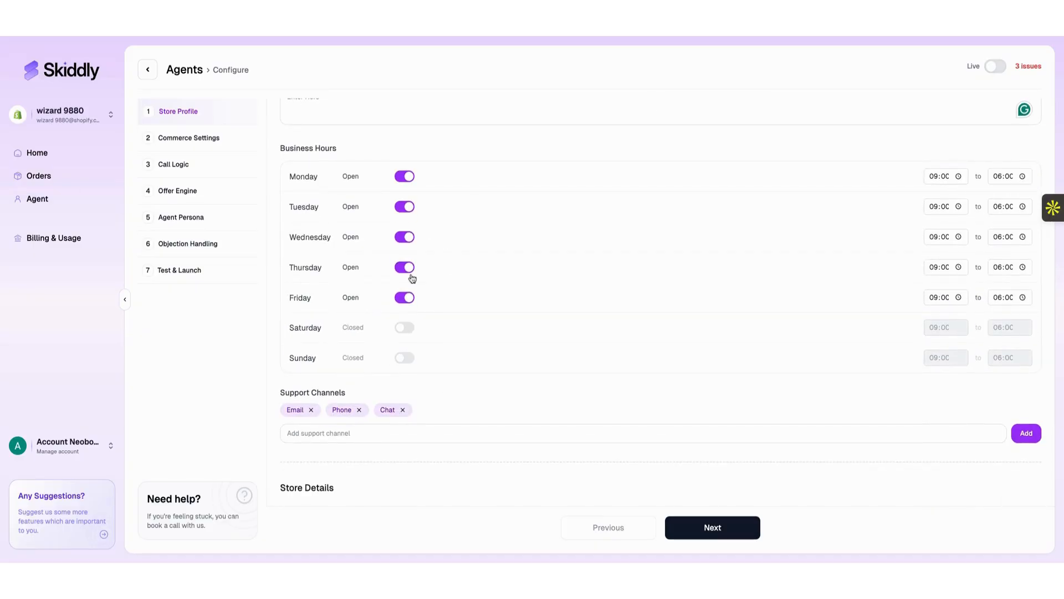
{"action": "scroll", "coordinate": [410, 279], "scroll_direction": "down", "scroll_amount": 5}
{"action": "scroll", "coordinate": [408, 280], "scroll_direction": "up", "scroll_amount": 7}
{"action": "scroll", "coordinate": [453, 292], "scroll_direction": "up", "scroll_amount": 1}
{"action": "scroll", "coordinate": [487, 311], "scroll_direction": "down", "scroll_amount": 5}
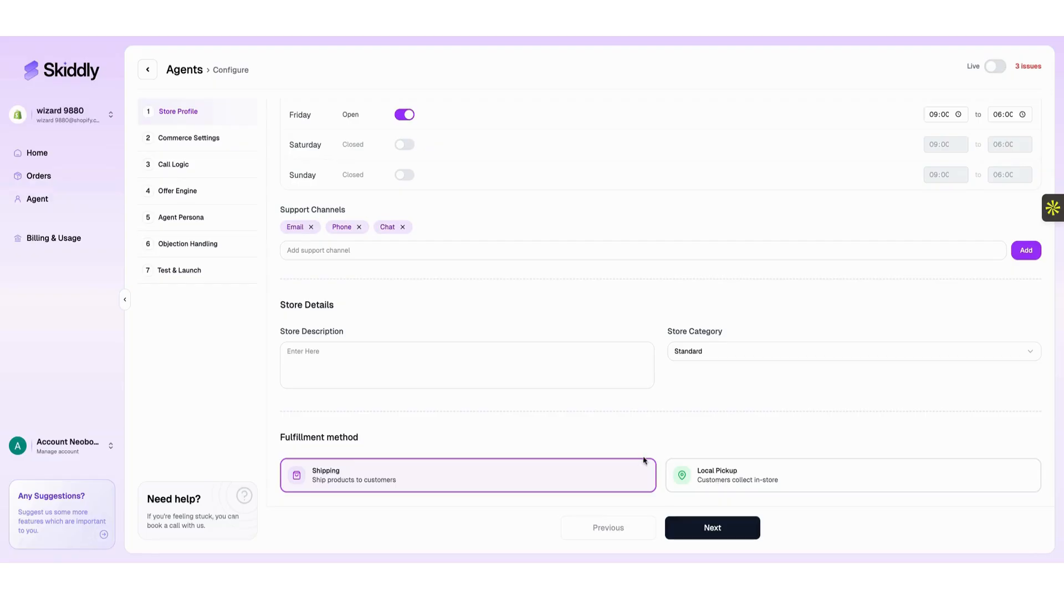
Enter 'Store description', choose the Clothing category, and save the store profile.
{"action": "left_click", "coordinate": [408, 352]}
{"action": "type", "text": "Store description goes here.."}
{"action": "left_click", "coordinate": [699, 345]}
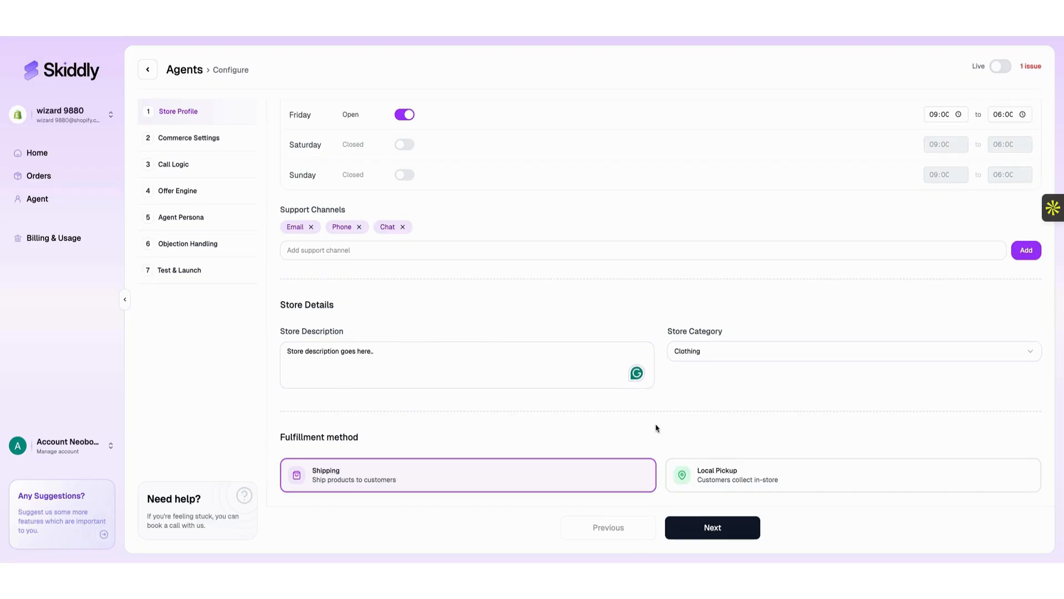
{"action": "left_click", "coordinate": [698, 527]}
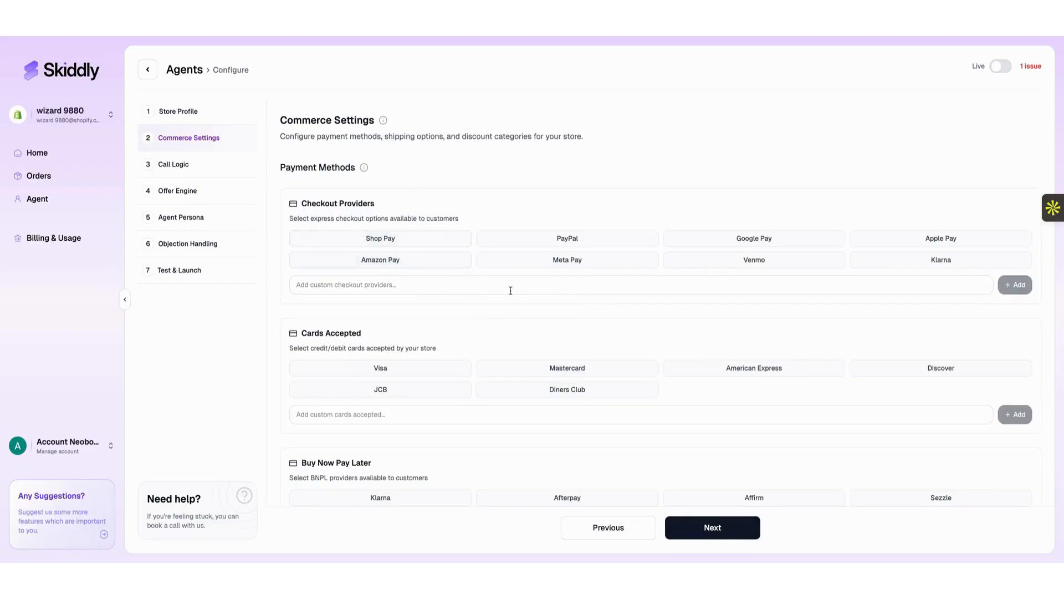
Select Klarna pay-later plus Shop Pay, Meta Pay and Venmo as checkout payment options.
{"action": "scroll", "coordinate": [508, 290], "scroll_direction": "down", "scroll_amount": 7}
{"action": "scroll", "coordinate": [509, 290], "scroll_direction": "down", "scroll_amount": 4}
{"action": "scroll", "coordinate": [510, 256], "scroll_direction": "up", "scroll_amount": 7}
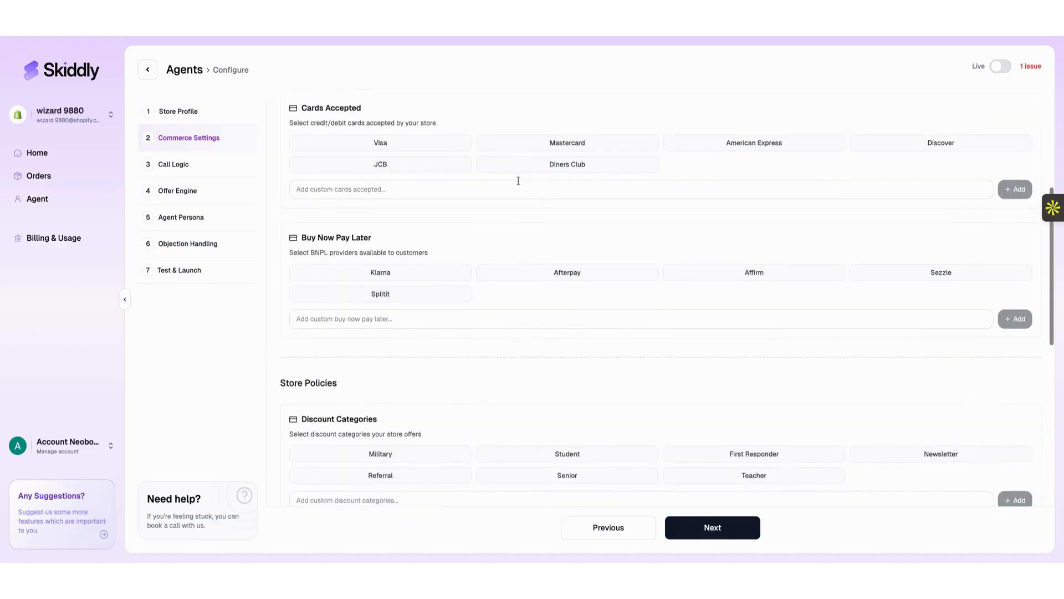
{"action": "left_click", "coordinate": [459, 272]}
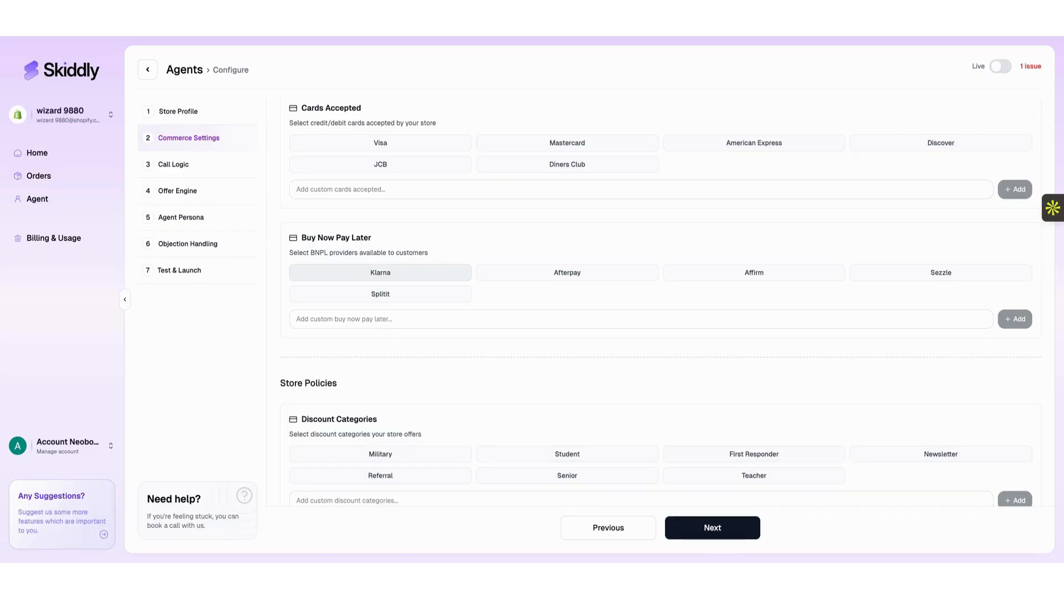
{"action": "scroll", "coordinate": [436, 191], "scroll_direction": "up", "scroll_amount": 5}
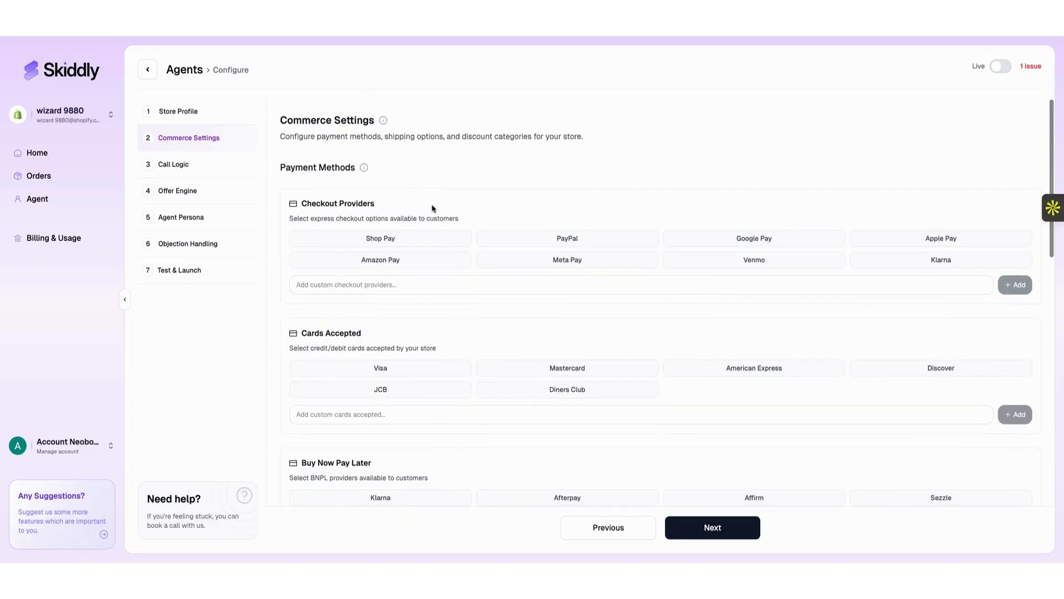
{"action": "left_click", "coordinate": [431, 239]}
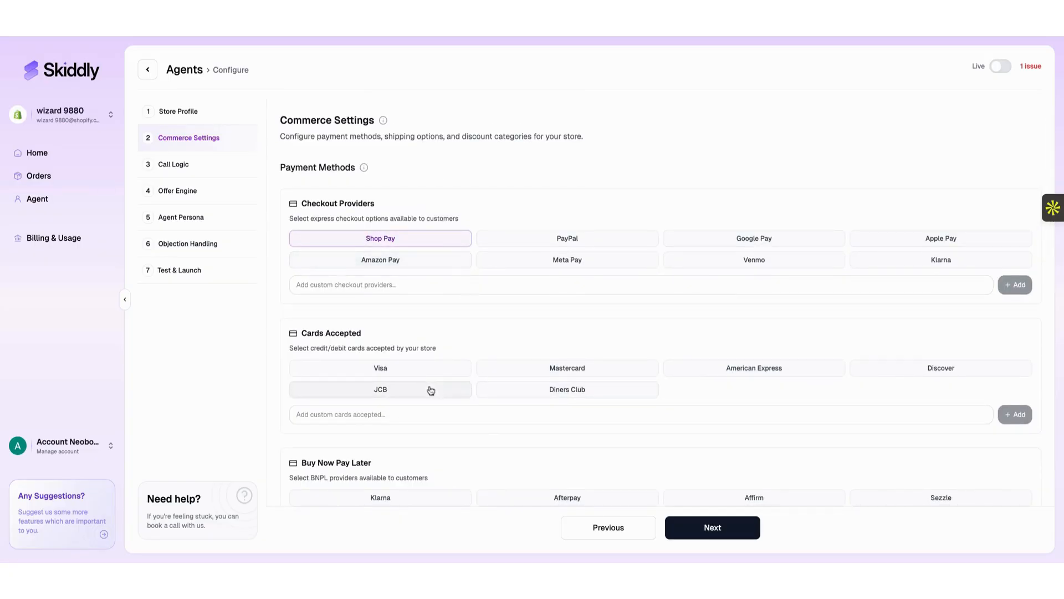
{"action": "left_click", "coordinate": [577, 264]}
{"action": "left_click", "coordinate": [697, 266]}
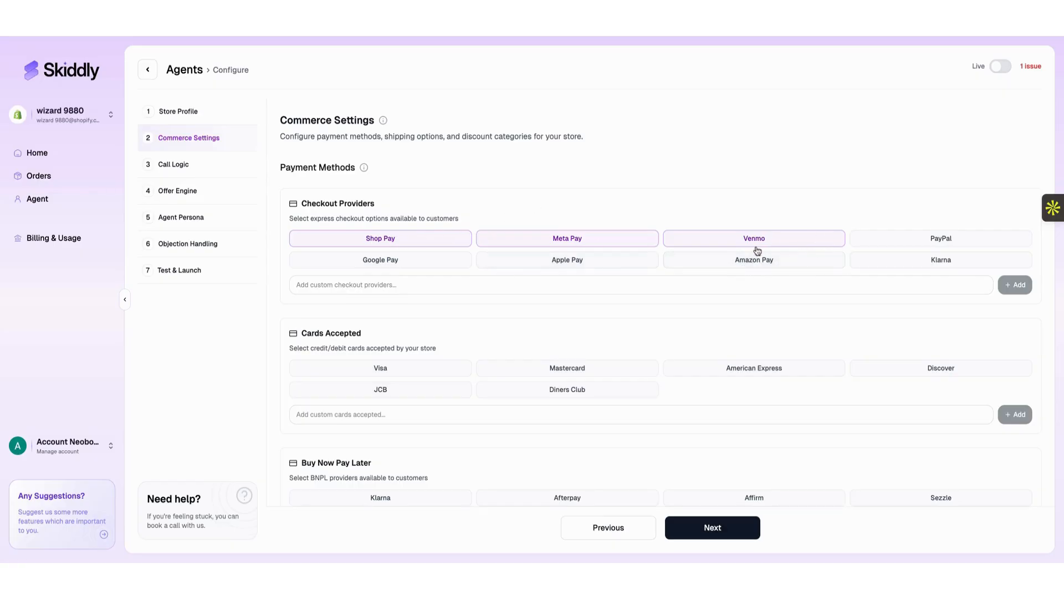
Toggle Visa and Klarna, add the Military discount category, and choose USPS shipping.
{"action": "scroll", "coordinate": [529, 284], "scroll_direction": "down", "scroll_amount": 3}
{"action": "scroll", "coordinate": [529, 284], "scroll_direction": "up", "scroll_amount": 3}
{"action": "scroll", "coordinate": [430, 346], "scroll_direction": "down", "scroll_amount": 1}
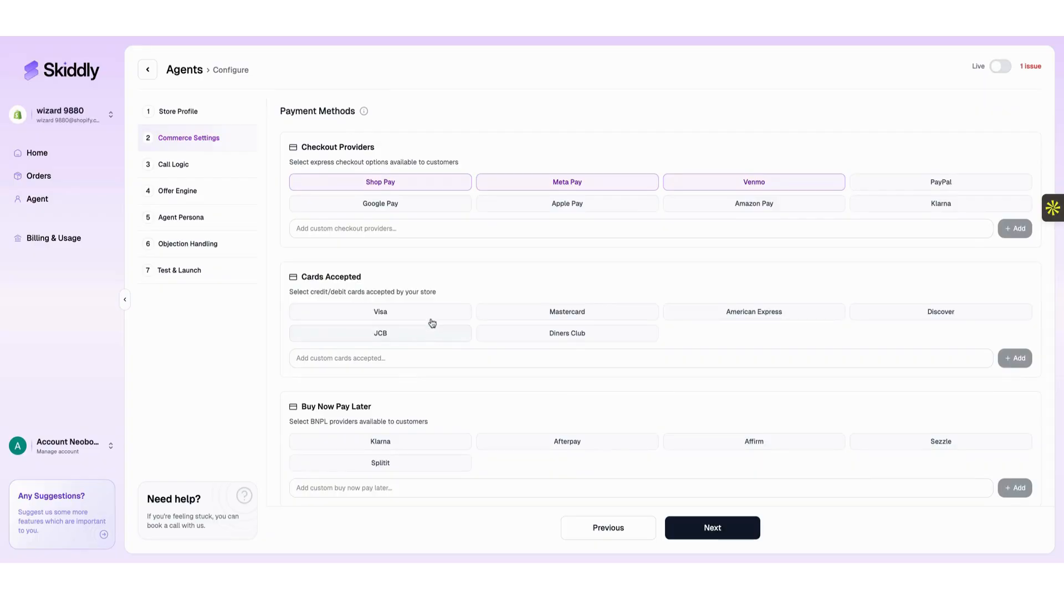
{"action": "scroll", "coordinate": [432, 315], "scroll_direction": "down", "scroll_amount": 5}
{"action": "scroll", "coordinate": [432, 315], "scroll_direction": "down", "scroll_amount": 2}
{"action": "scroll", "coordinate": [430, 314], "scroll_direction": "up", "scroll_amount": 6}
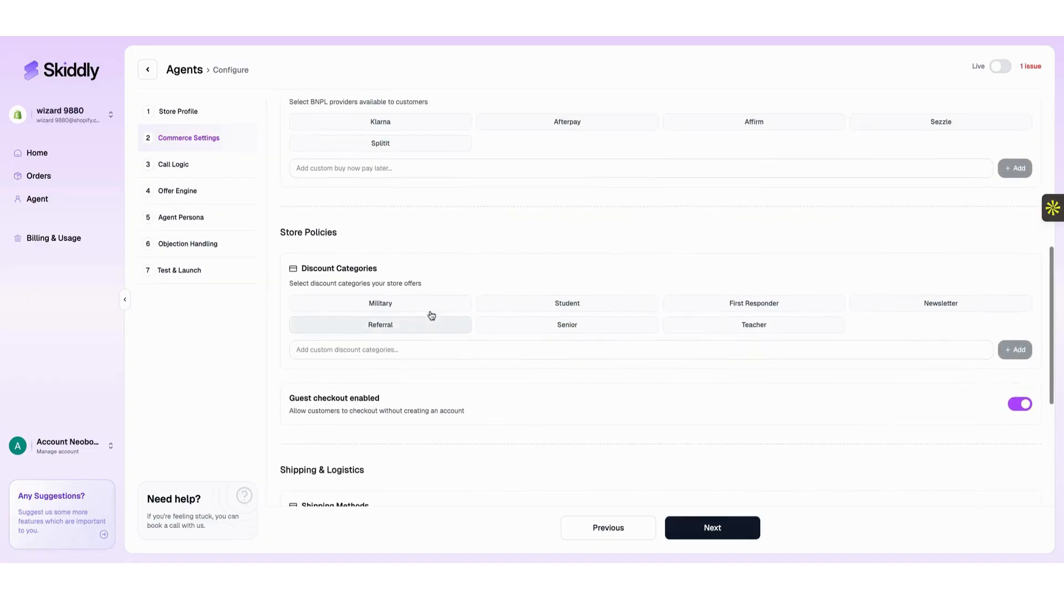
{"action": "scroll", "coordinate": [430, 314], "scroll_direction": "up", "scroll_amount": 1}
{"action": "left_click", "coordinate": [423, 276]}
{"action": "left_click", "coordinate": [423, 407]}
{"action": "scroll", "coordinate": [423, 406], "scroll_direction": "down", "scroll_amount": 5}
{"action": "left_click", "coordinate": [423, 316]}
{"action": "scroll", "coordinate": [438, 364], "scroll_direction": "down", "scroll_amount": 1}
{"action": "scroll", "coordinate": [438, 364], "scroll_direction": "down", "scroll_amount": 4}
{"action": "left_click", "coordinate": [432, 342]}
{"action": "scroll", "coordinate": [453, 417], "scroll_direction": "down", "scroll_amount": 2}
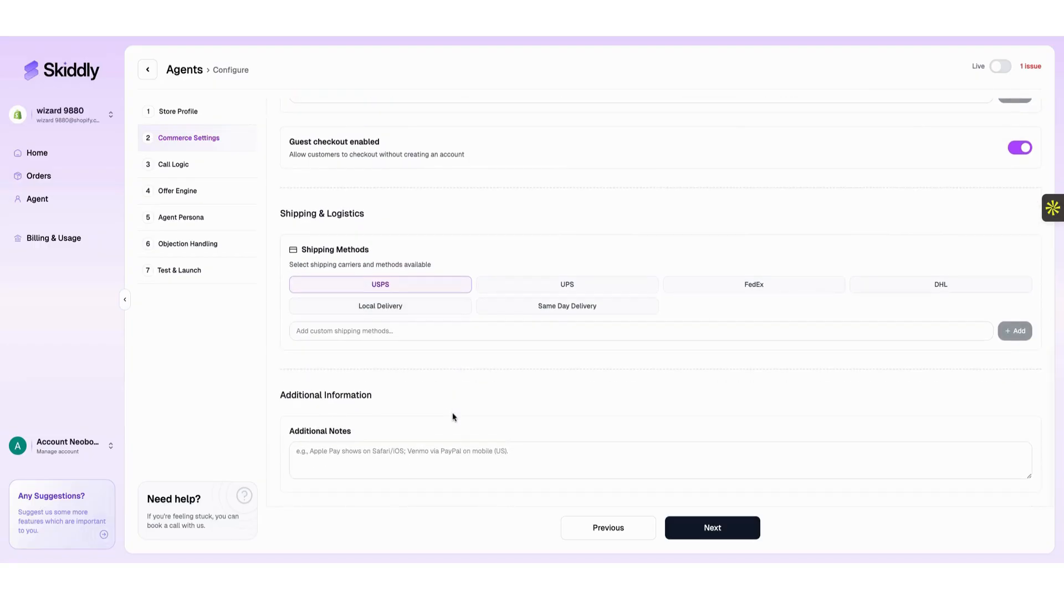
Save Commerce Settings and review the Cart Value condition of at least USD 50.
{"action": "left_click", "coordinate": [695, 531]}
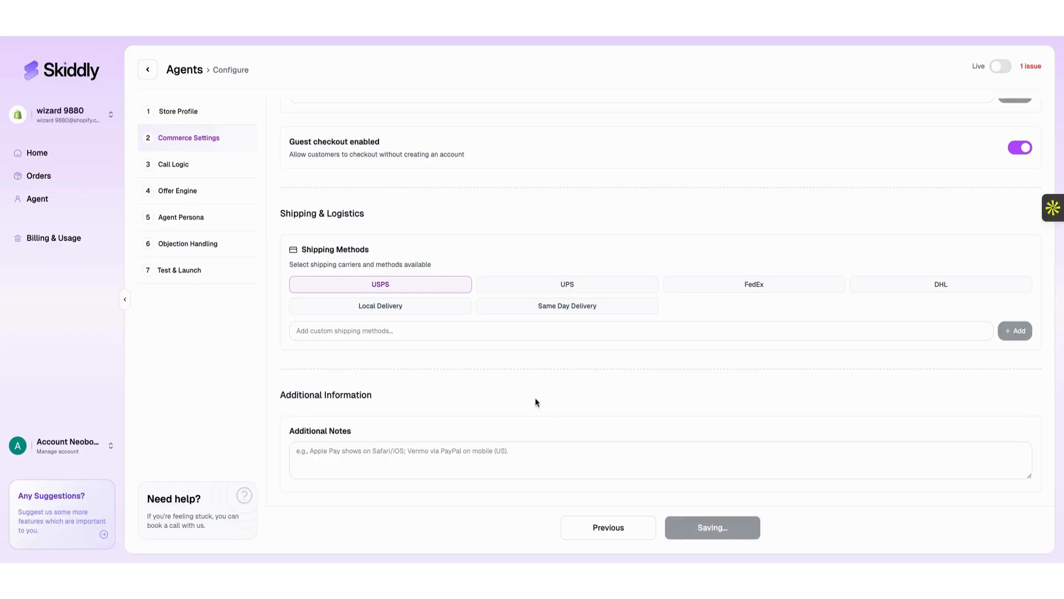
{"action": "scroll", "coordinate": [517, 235], "scroll_direction": "down", "scroll_amount": 6}
{"action": "scroll", "coordinate": [517, 236], "scroll_direction": "down", "scroll_amount": 3}
{"action": "scroll", "coordinate": [518, 234], "scroll_direction": "up", "scroll_amount": 10}
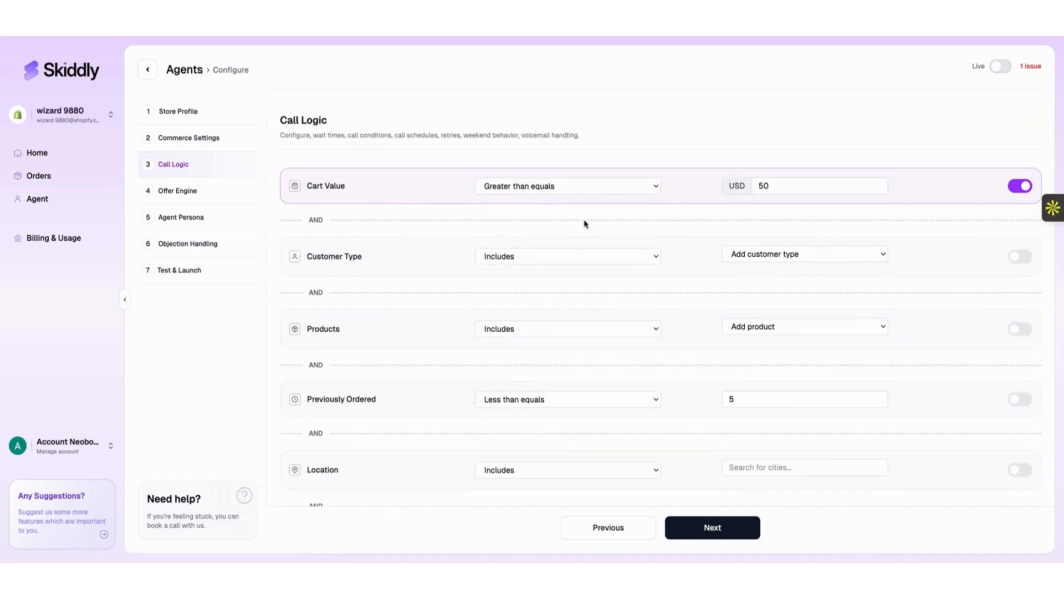
{"action": "left_click", "coordinate": [770, 186]}
{"action": "left_click", "coordinate": [600, 193]}
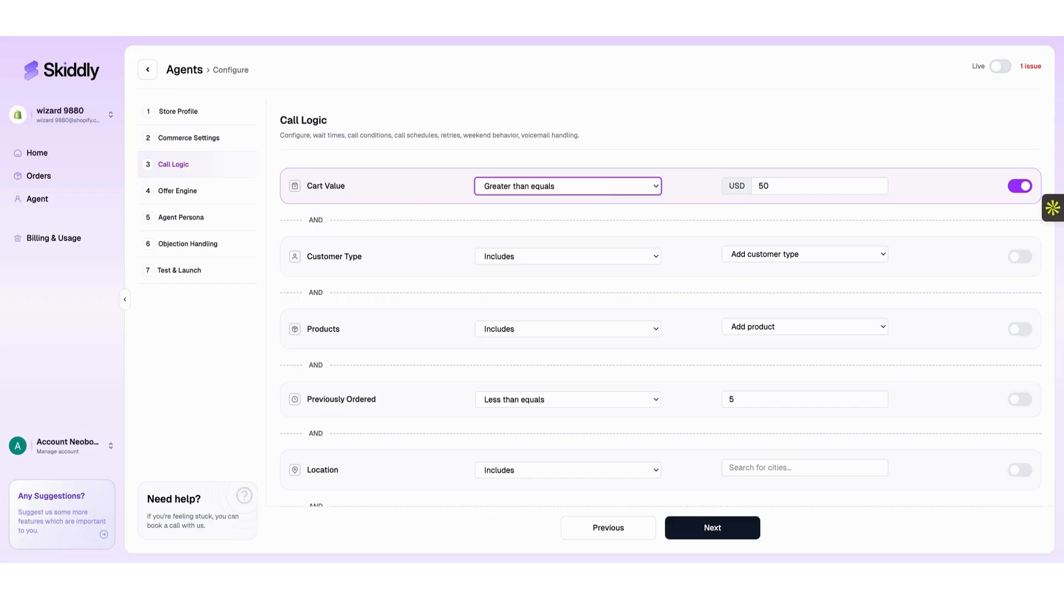
{"action": "left_click", "coordinate": [783, 186]}
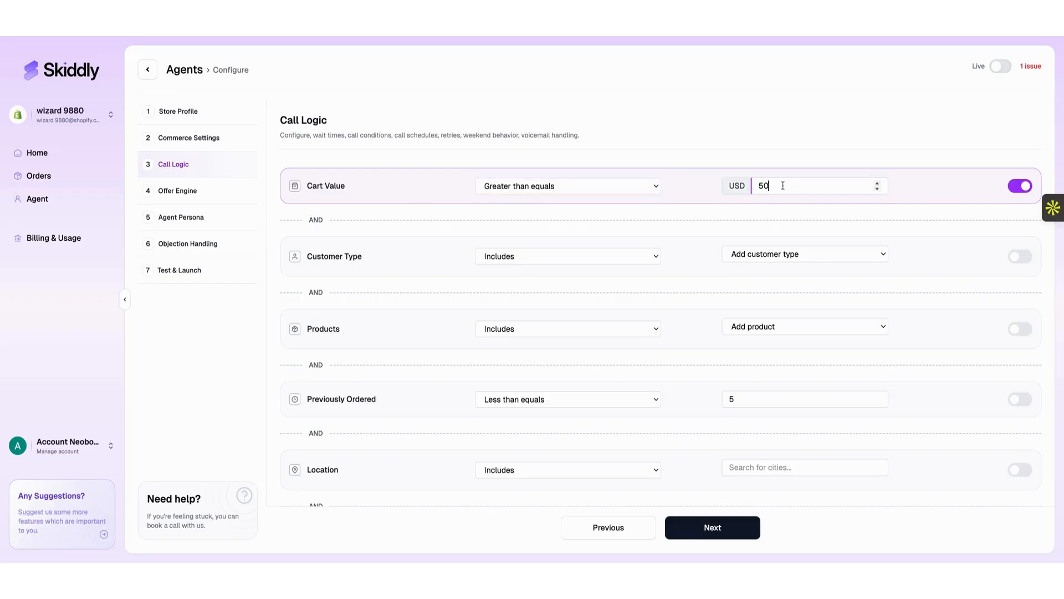
{"action": "left_click", "coordinate": [433, 256]}
Toggle the Customer Type condition on and off and browse its matching options and customer types.
{"action": "left_click", "coordinate": [1019, 260]}
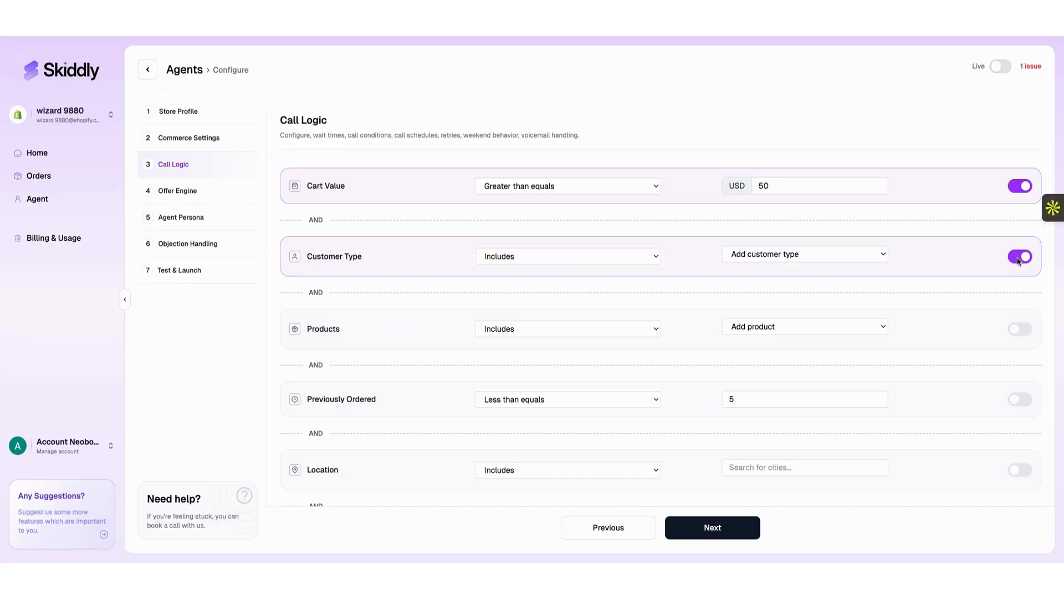
{"action": "left_click", "coordinate": [1018, 258]}
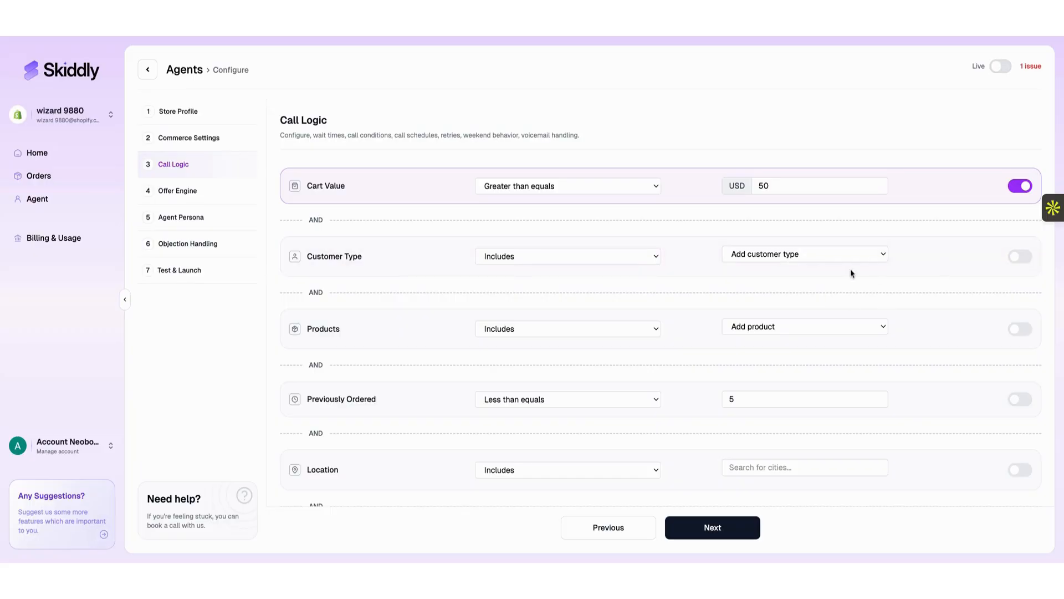
{"action": "left_click", "coordinate": [614, 261]}
{"action": "left_click", "coordinate": [733, 258]}
{"action": "left_click", "coordinate": [806, 255]}
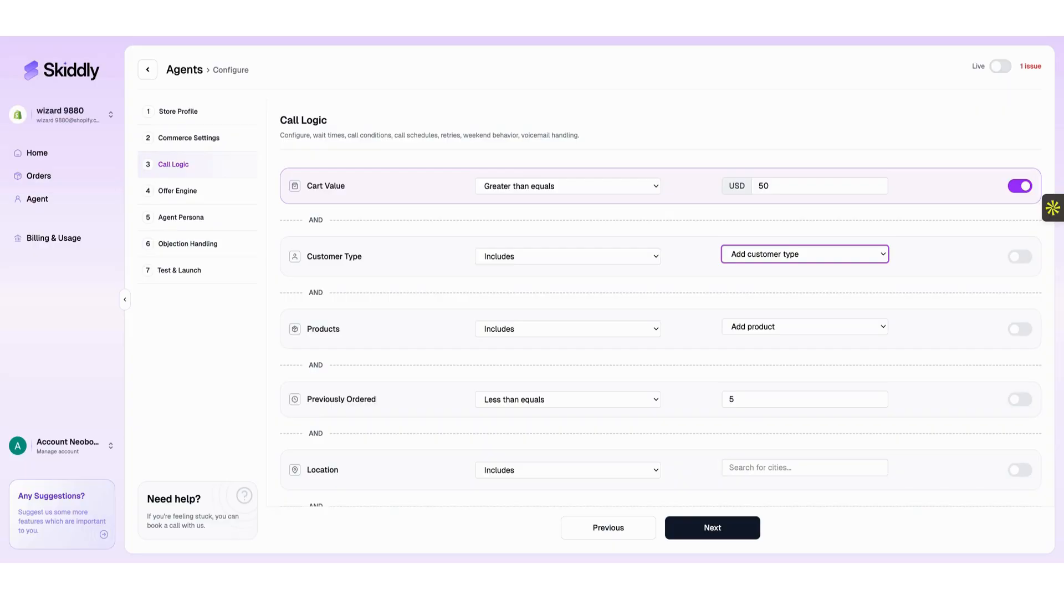
{"action": "scroll", "coordinate": [682, 292], "scroll_direction": "down", "scroll_amount": 3}
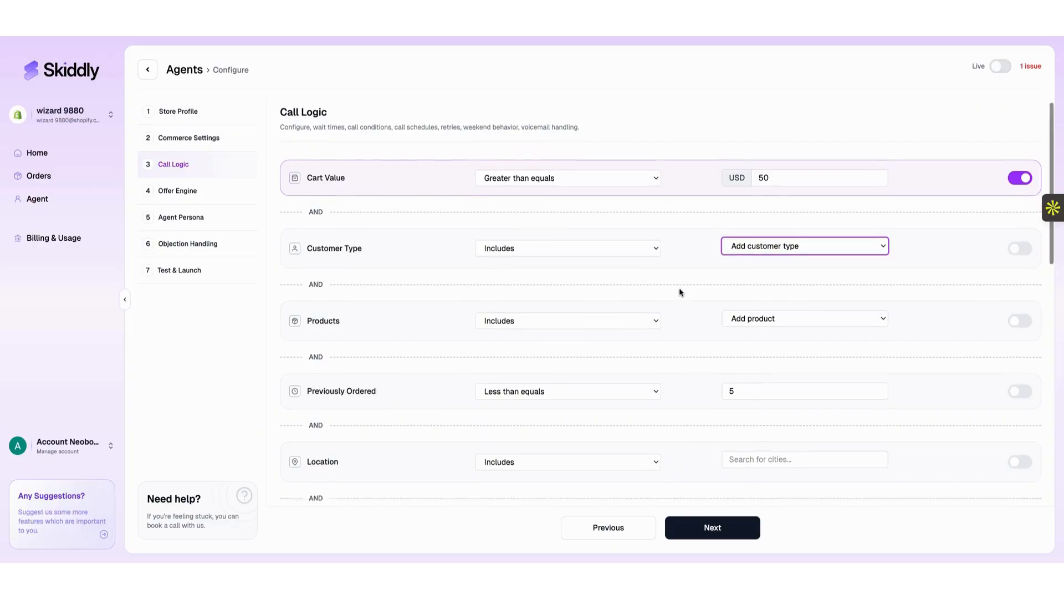
{"action": "scroll", "coordinate": [754, 216], "scroll_direction": "up", "scroll_amount": 3}
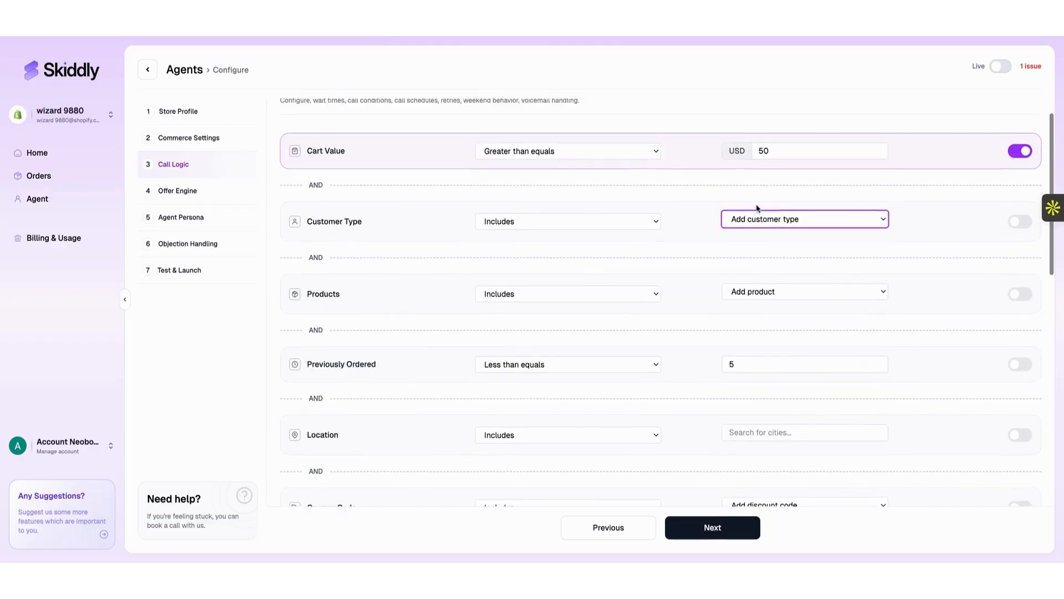
{"action": "scroll", "coordinate": [553, 303], "scroll_direction": "down", "scroll_amount": 4}
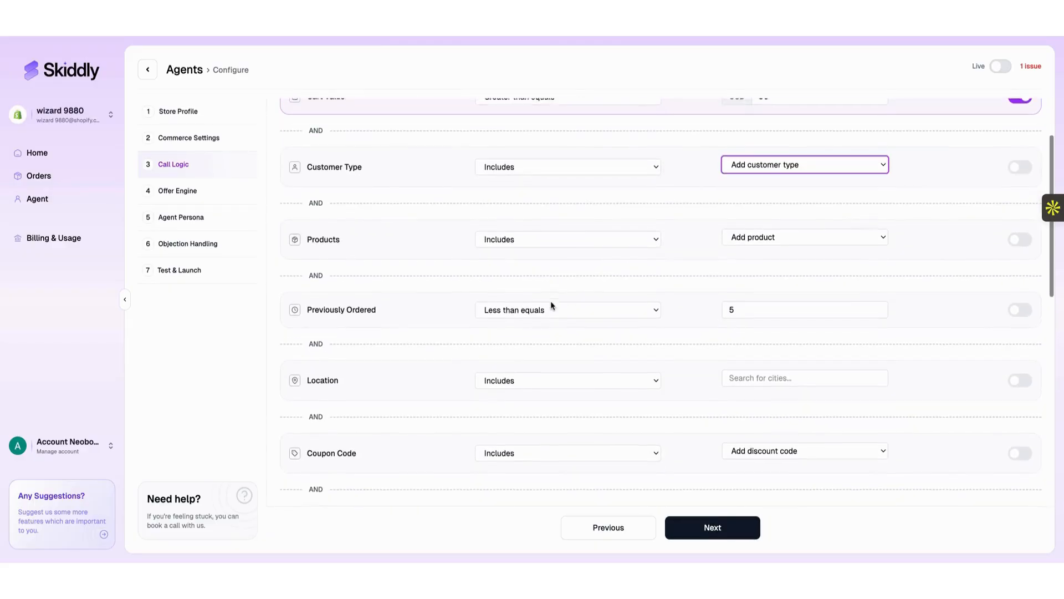
{"action": "scroll", "coordinate": [630, 284], "scroll_direction": "down", "scroll_amount": 5}
Set the call Wait Time to 1 minute after cart abandonment.
{"action": "left_click", "coordinate": [345, 258]}
{"action": "double_click", "coordinate": [344, 257]}
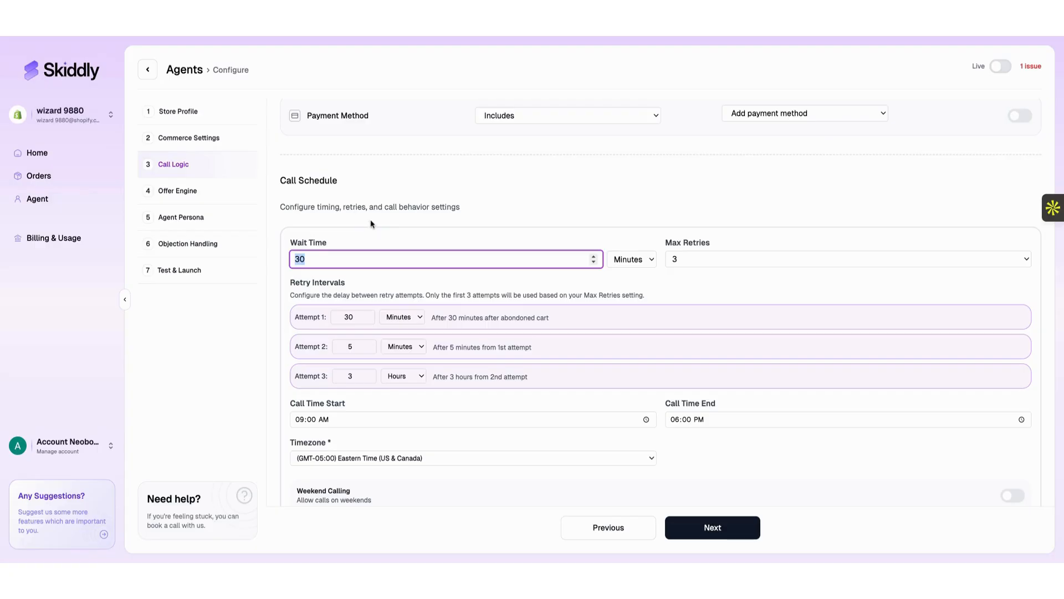
{"action": "left_click", "coordinate": [363, 241]}
{"action": "left_click", "coordinate": [357, 253]}
{"action": "double_click", "coordinate": [356, 251]}
{"action": "type", "text": "1"}
{"action": "left_click", "coordinate": [380, 233]}
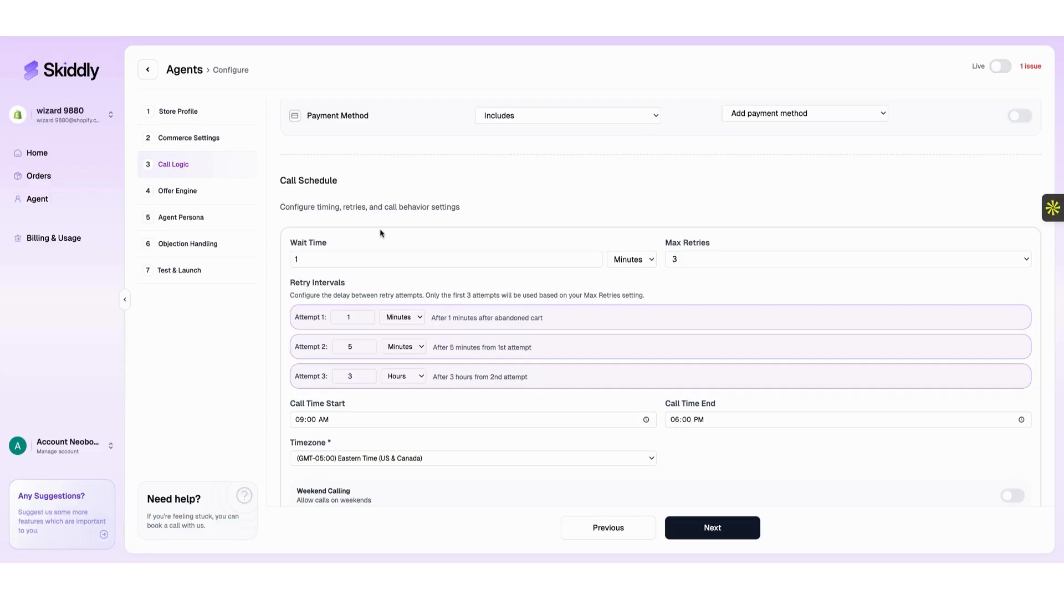
{"action": "left_click", "coordinate": [347, 261]}
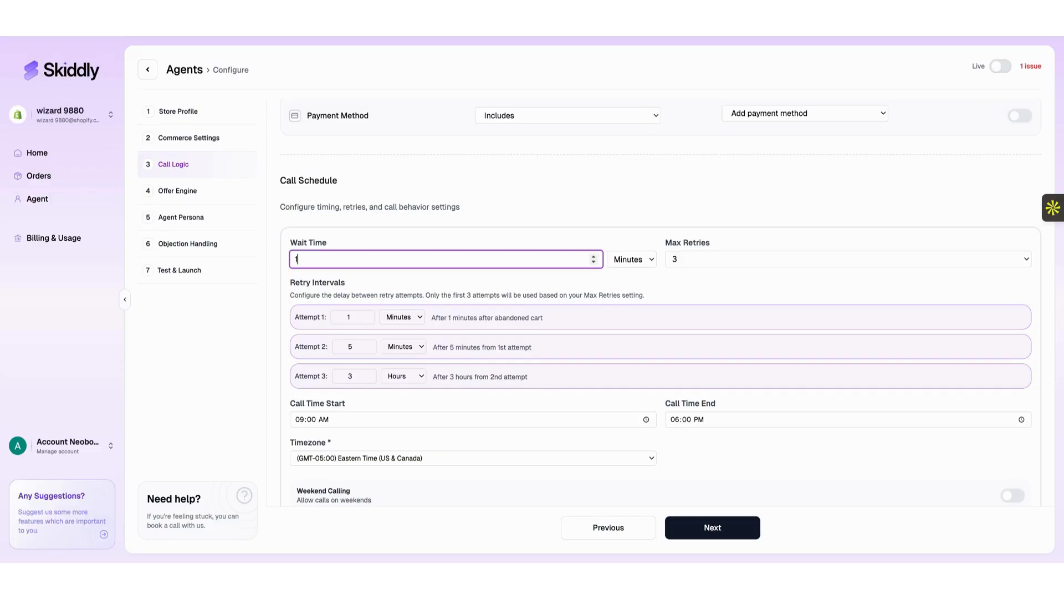
{"action": "key", "text": "BackSpace"}
{"action": "type", "text": "30"}
{"action": "key", "text": "BackSpace"}
{"action": "key", "text": "BackSpace"}
{"action": "type", "text": "1"}
Enter 11 as the call end time, enable Weekend Calling, and save the call logic.
{"action": "scroll", "coordinate": [476, 283], "scroll_direction": "down", "scroll_amount": 2}
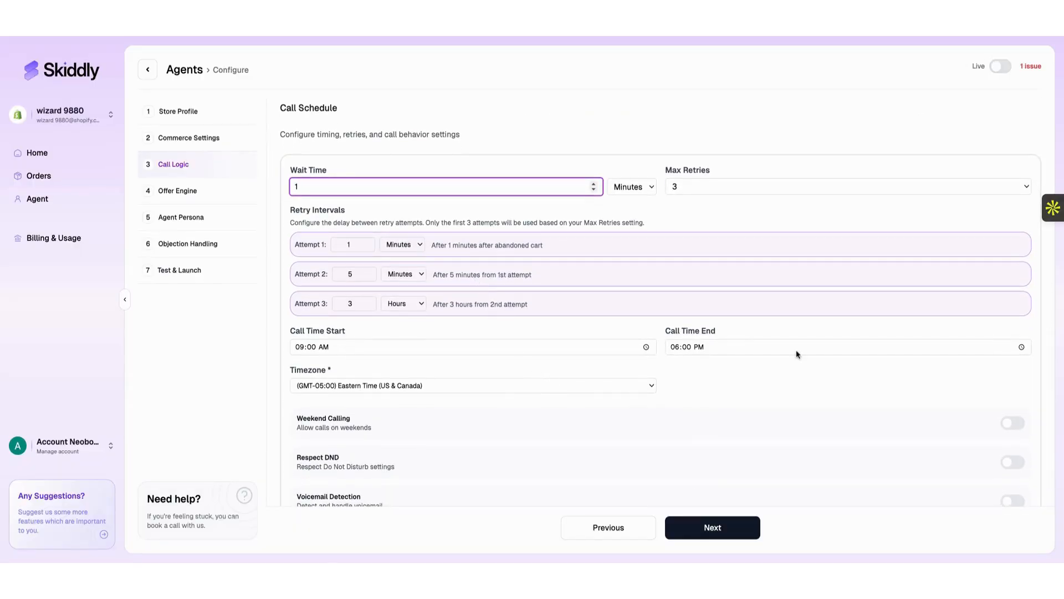
{"action": "left_click", "coordinate": [1023, 351]}
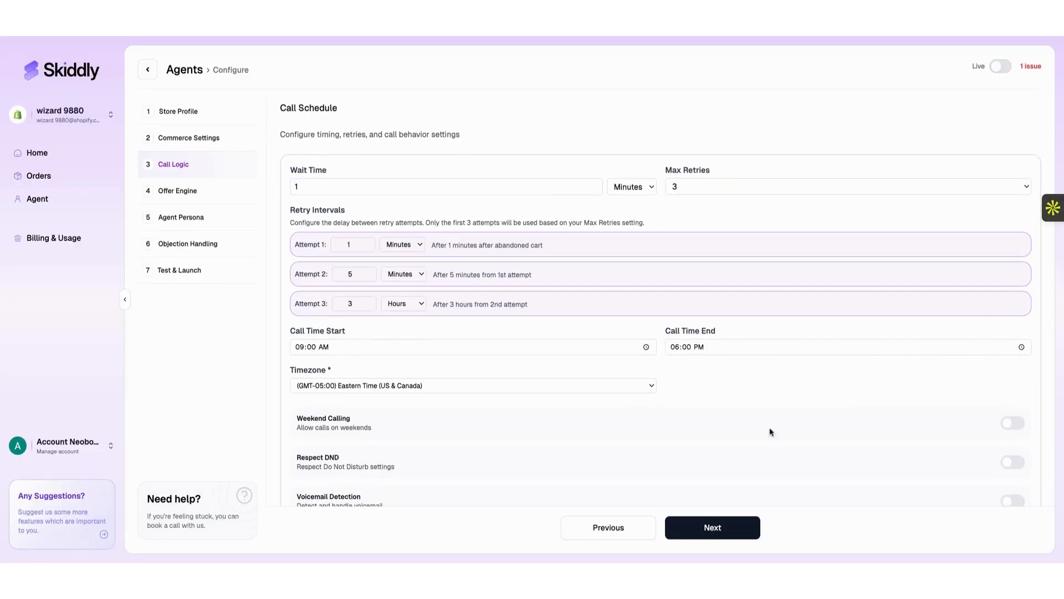
{"action": "type", "text": "11"}
{"action": "scroll", "coordinate": [488, 396], "scroll_direction": "down", "scroll_amount": 1}
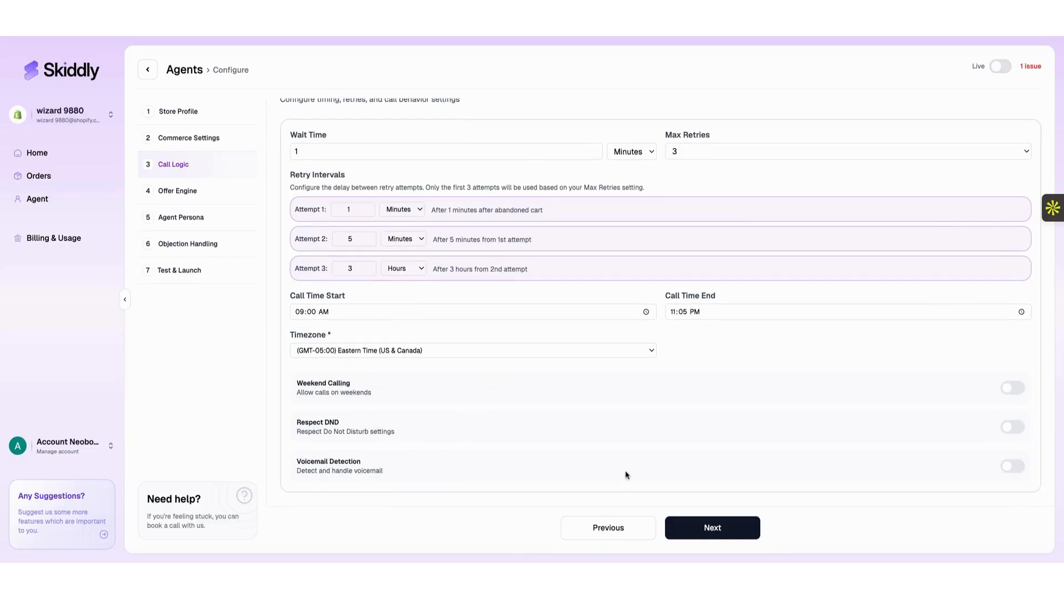
{"action": "left_click", "coordinate": [1009, 391]}
{"action": "scroll", "coordinate": [846, 409], "scroll_direction": "up", "scroll_amount": 10}
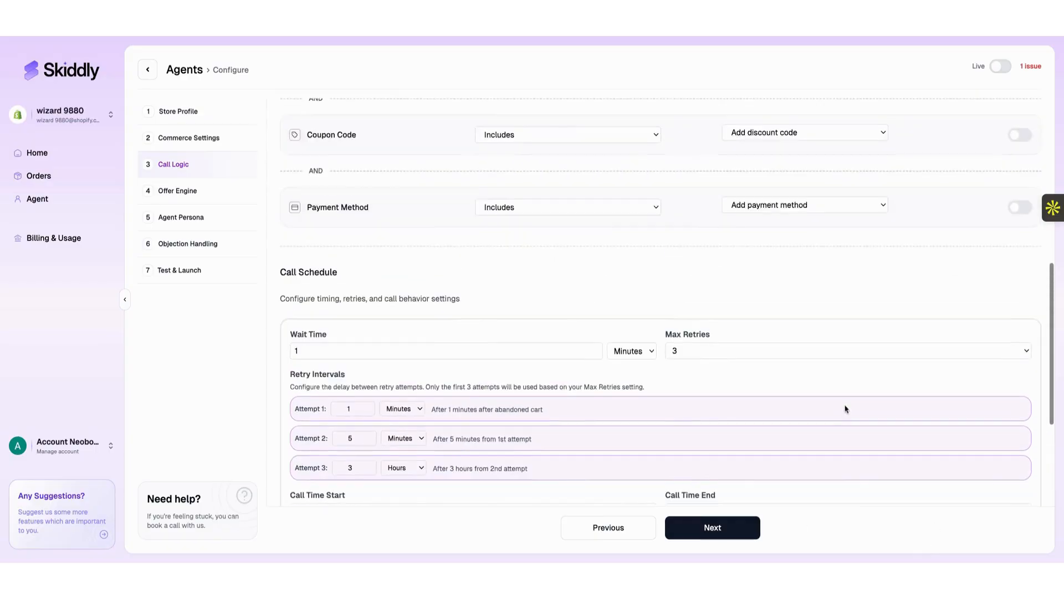
{"action": "left_click", "coordinate": [737, 521]}
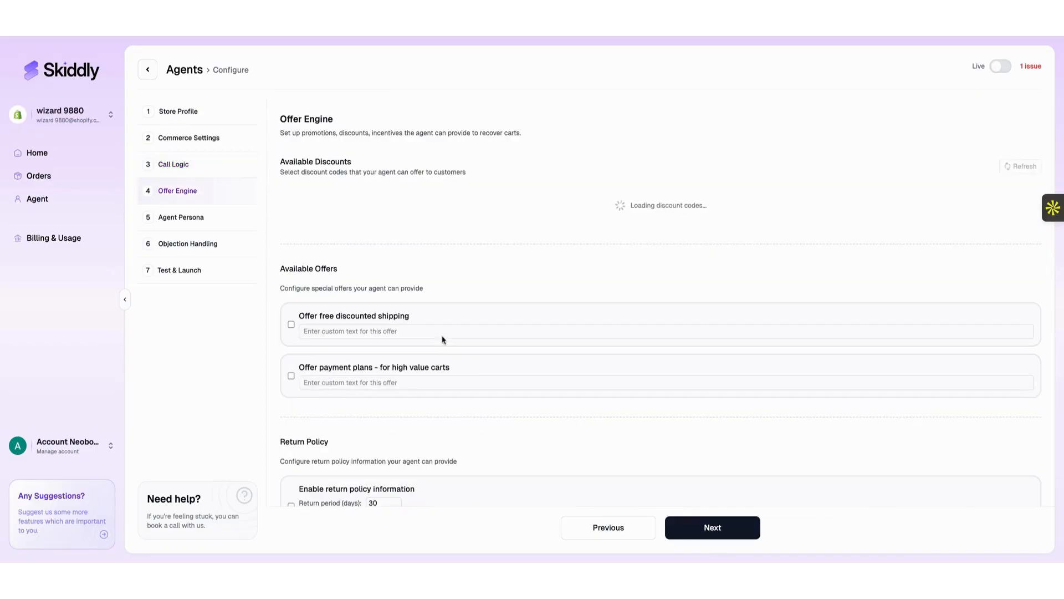
Refresh the Available Discounts list in the Offer Engine.
{"action": "scroll", "coordinate": [340, 308], "scroll_direction": "down", "scroll_amount": 1}
{"action": "scroll", "coordinate": [407, 266], "scroll_direction": "up", "scroll_amount": 1}
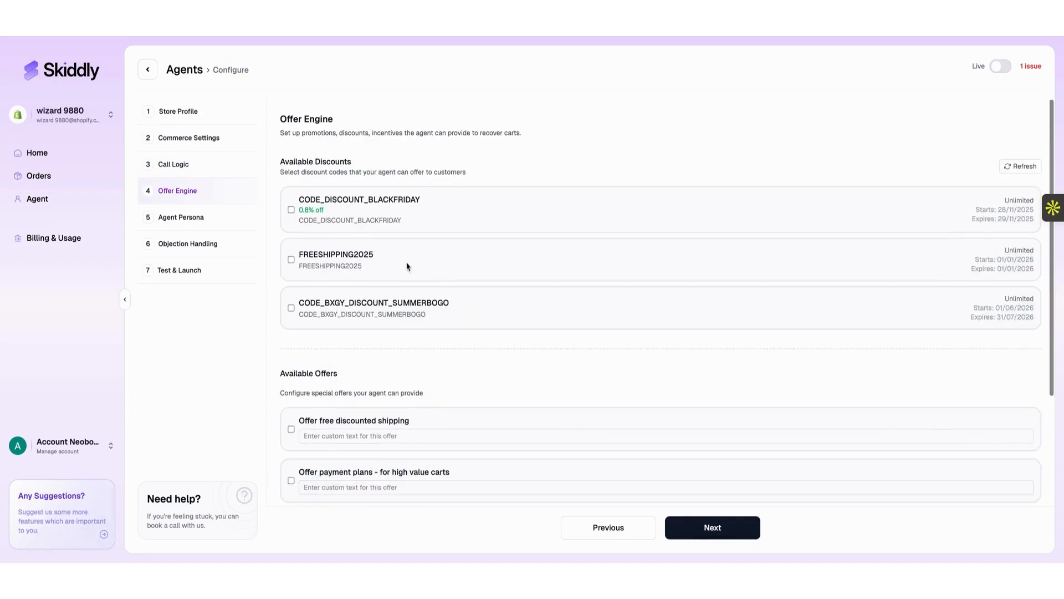
{"action": "left_click", "coordinate": [1020, 167]}
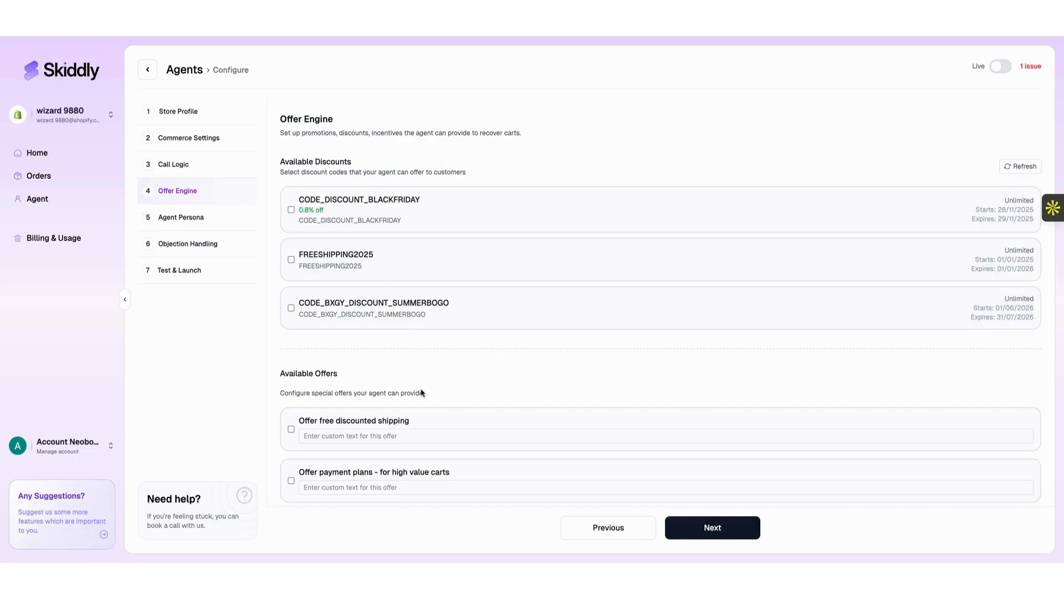
{"action": "scroll", "coordinate": [420, 392], "scroll_direction": "down", "scroll_amount": 3}
{"action": "scroll", "coordinate": [421, 392], "scroll_direction": "up", "scroll_amount": 3}
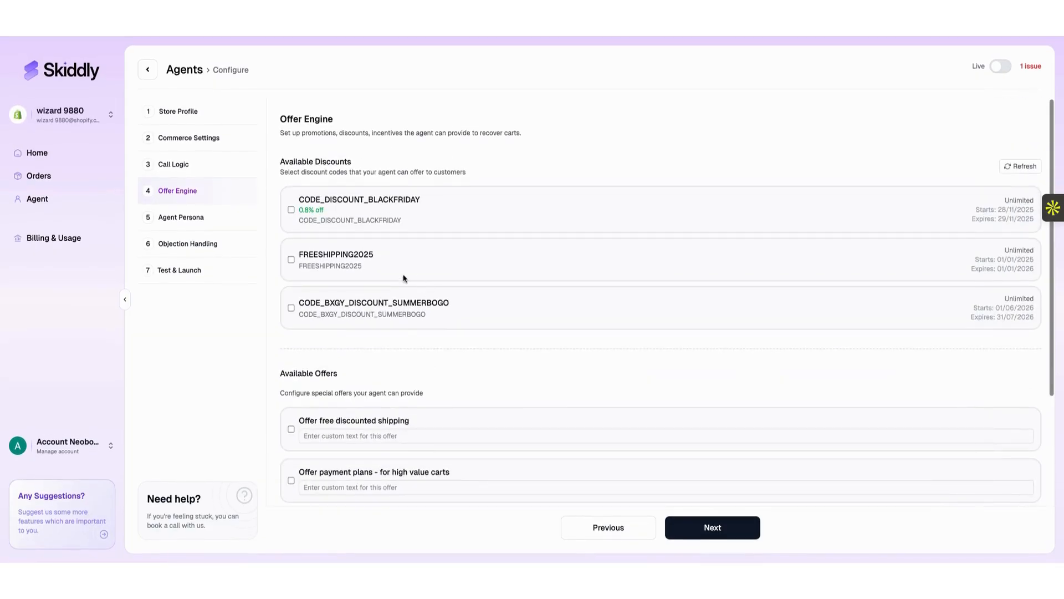
Select FREESHIPPING2025, CODE_BXGY_DISCOUNT_SUMMERBOGO and CODE_DISCOUNT_BLACKFRIDAY, and enable 30-day return policy information.
{"action": "left_click", "coordinate": [291, 259]}
{"action": "left_click", "coordinate": [291, 308]}
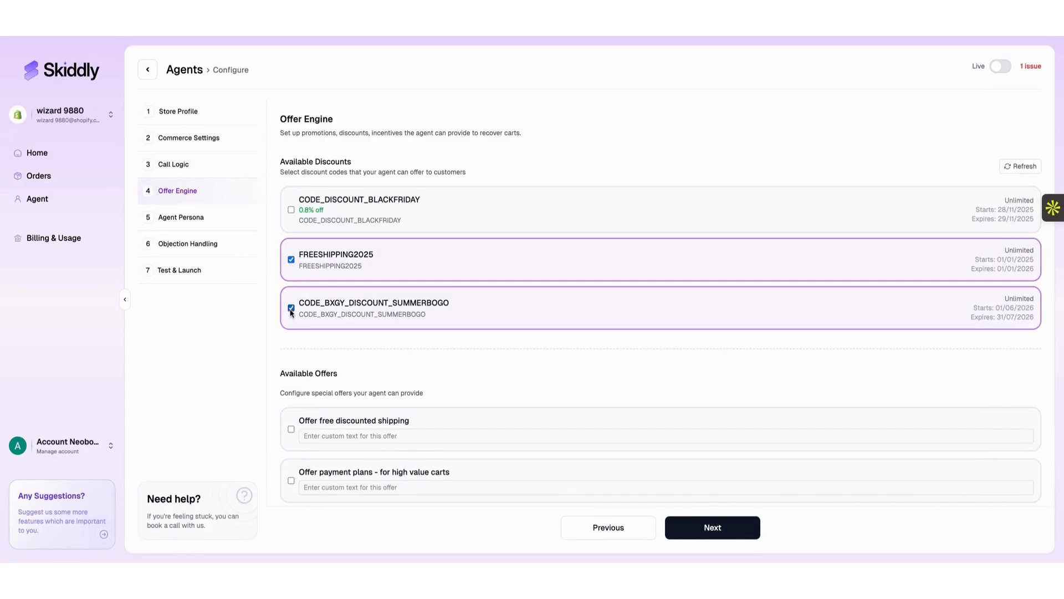
{"action": "left_click", "coordinate": [292, 210]}
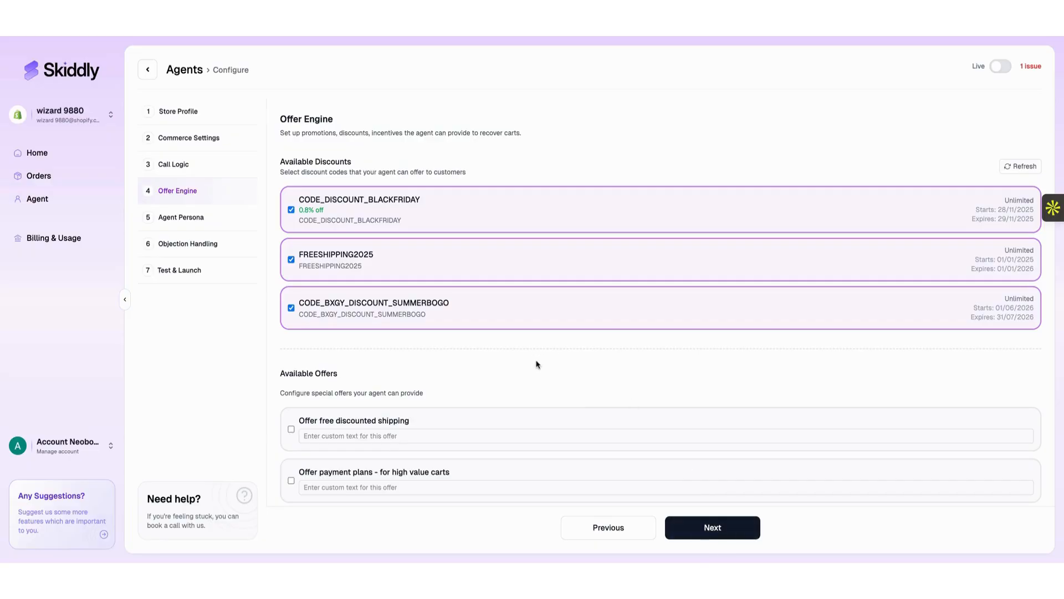
{"action": "scroll", "coordinate": [537, 364], "scroll_direction": "down", "scroll_amount": 2}
{"action": "scroll", "coordinate": [537, 364], "scroll_direction": "down", "scroll_amount": 1}
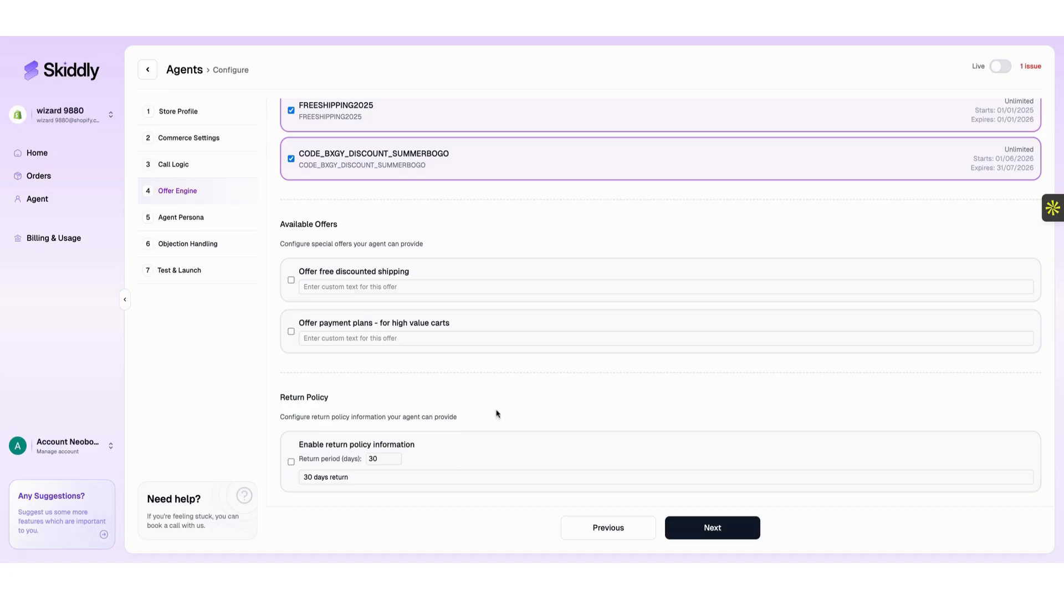
{"action": "left_click", "coordinate": [291, 461]}
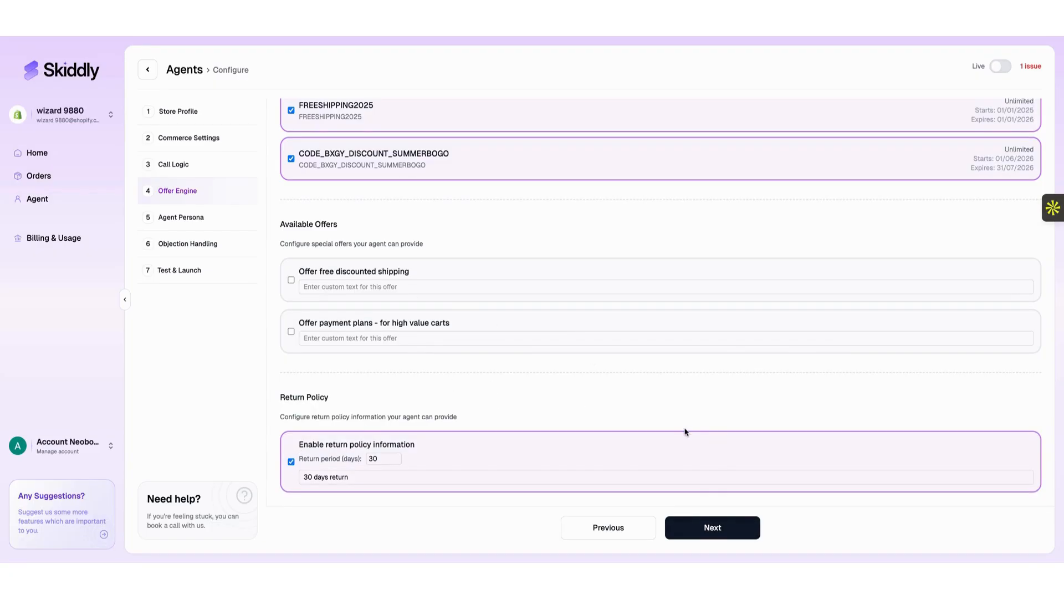
{"action": "left_click", "coordinate": [712, 529]}
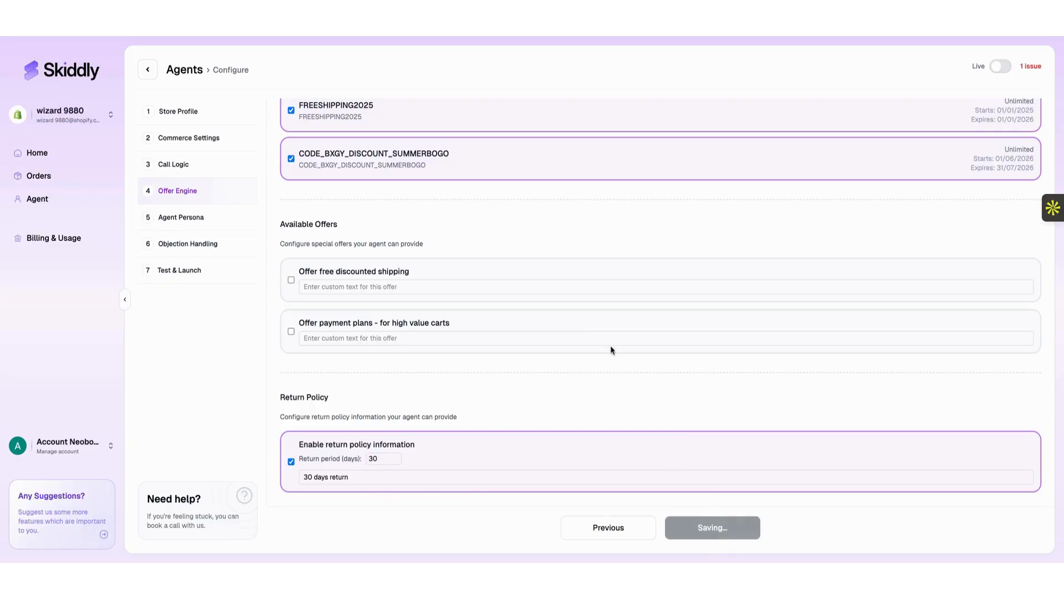
{"action": "scroll", "coordinate": [426, 273], "scroll_direction": "down", "scroll_amount": 1}
{"action": "double_click", "coordinate": [360, 153]}
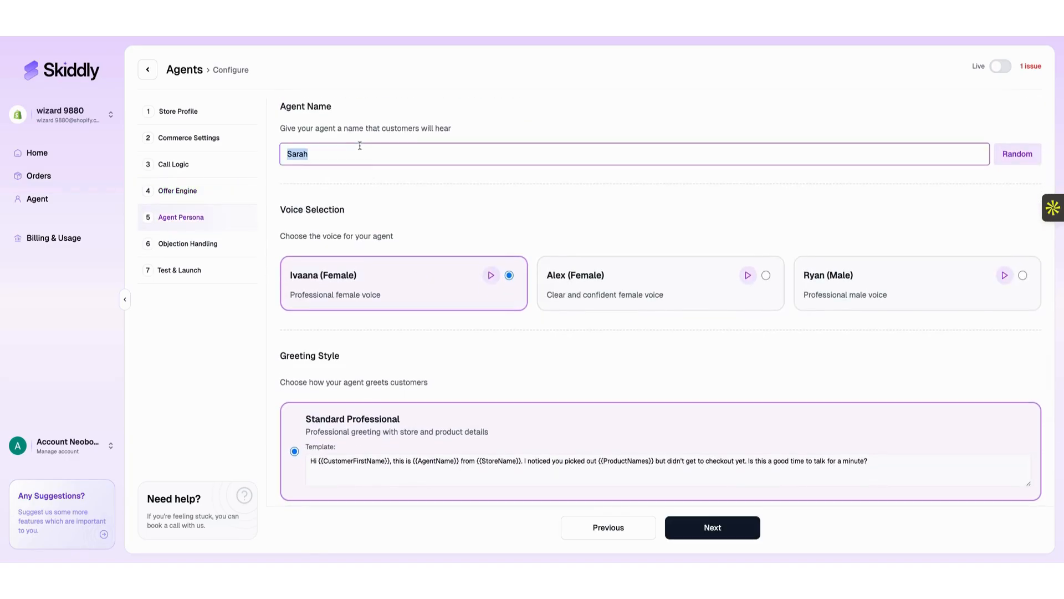
{"action": "type", "text": "Sa"}
{"action": "left_click", "coordinate": [418, 327]}
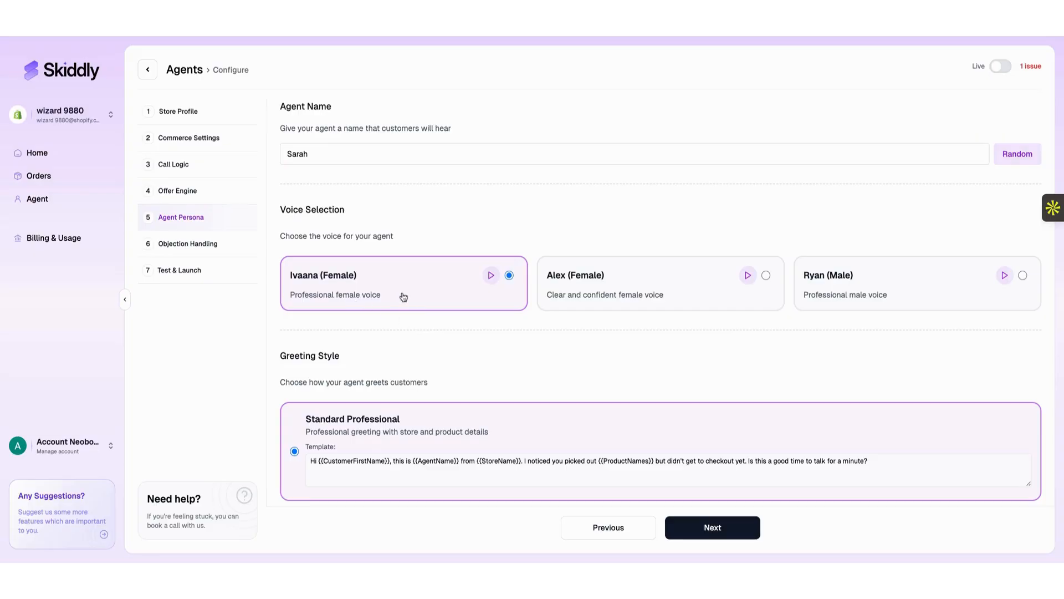
{"action": "left_click", "coordinate": [491, 276]}
{"action": "left_click", "coordinate": [751, 278]}
{"action": "left_click", "coordinate": [751, 278]}
{"action": "scroll", "coordinate": [829, 249], "scroll_direction": "down", "scroll_amount": 1}
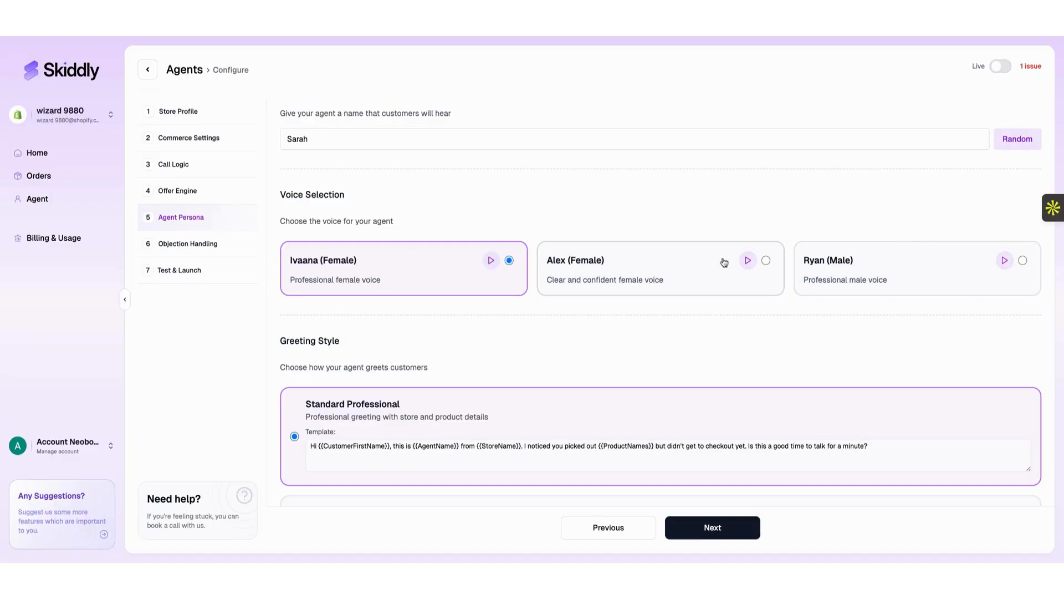
{"action": "scroll", "coordinate": [724, 262], "scroll_direction": "down", "scroll_amount": 2}
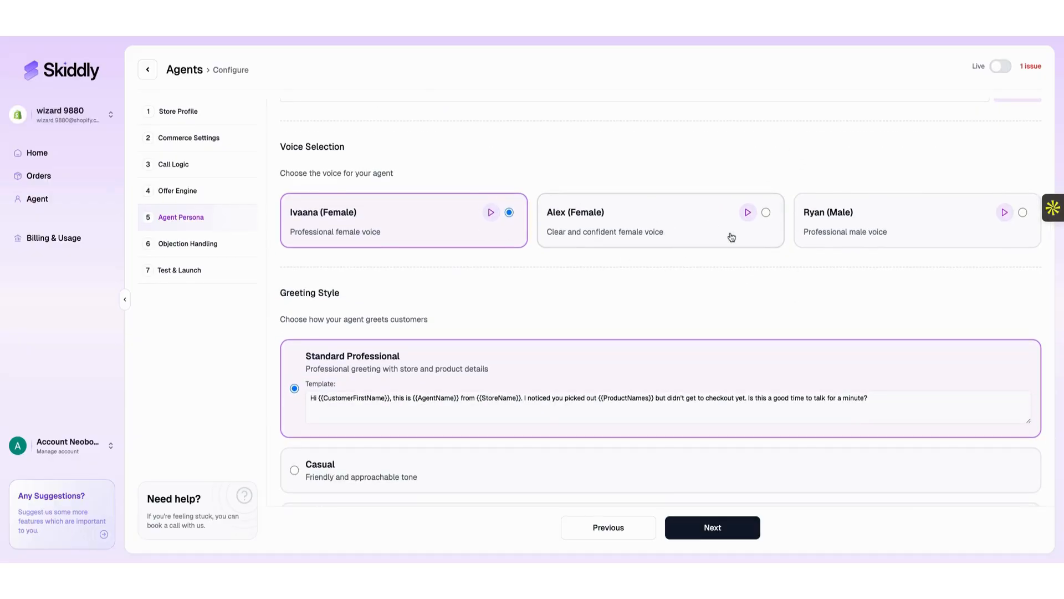
{"action": "scroll", "coordinate": [731, 237], "scroll_direction": "down", "scroll_amount": 1}
{"action": "scroll", "coordinate": [383, 388], "scroll_direction": "down", "scroll_amount": 1}
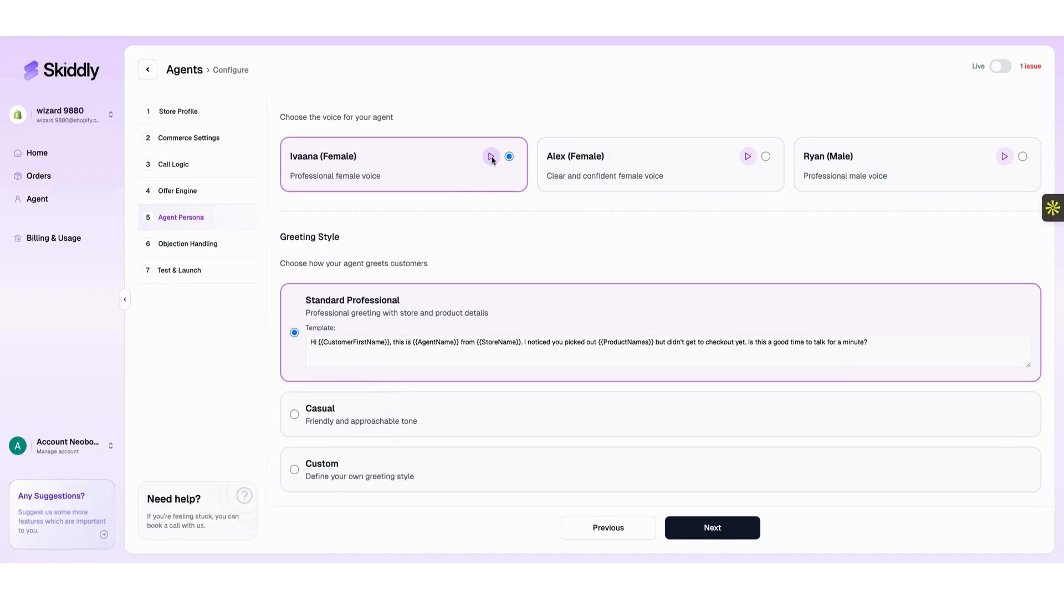
{"action": "scroll", "coordinate": [469, 172], "scroll_direction": "up", "scroll_amount": 3}
{"action": "scroll", "coordinate": [469, 173], "scroll_direction": "down", "scroll_amount": 3}
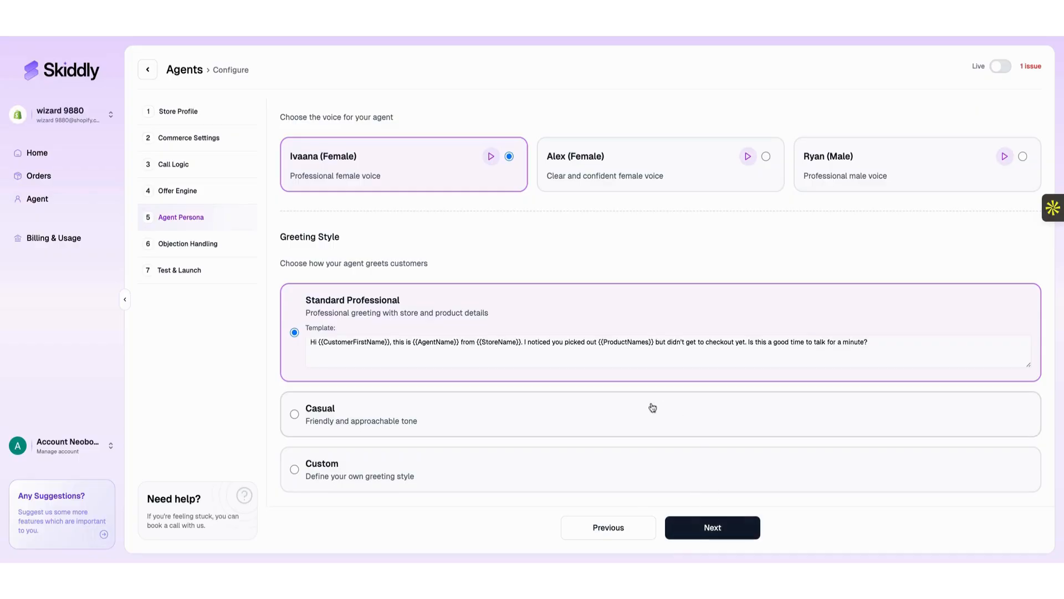
Save the Agent Persona, review the default Objection Handling cards, and advance to Test & Launch.
{"action": "left_click", "coordinate": [715, 528]}
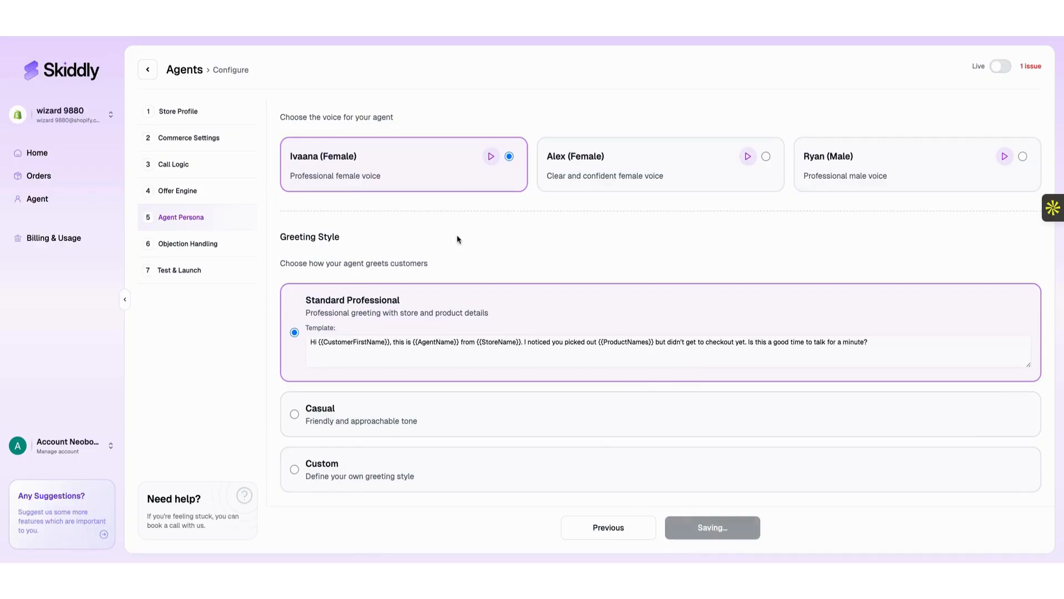
{"action": "scroll", "coordinate": [520, 313], "scroll_direction": "down", "scroll_amount": 10}
{"action": "scroll", "coordinate": [520, 313], "scroll_direction": "up", "scroll_amount": 10}
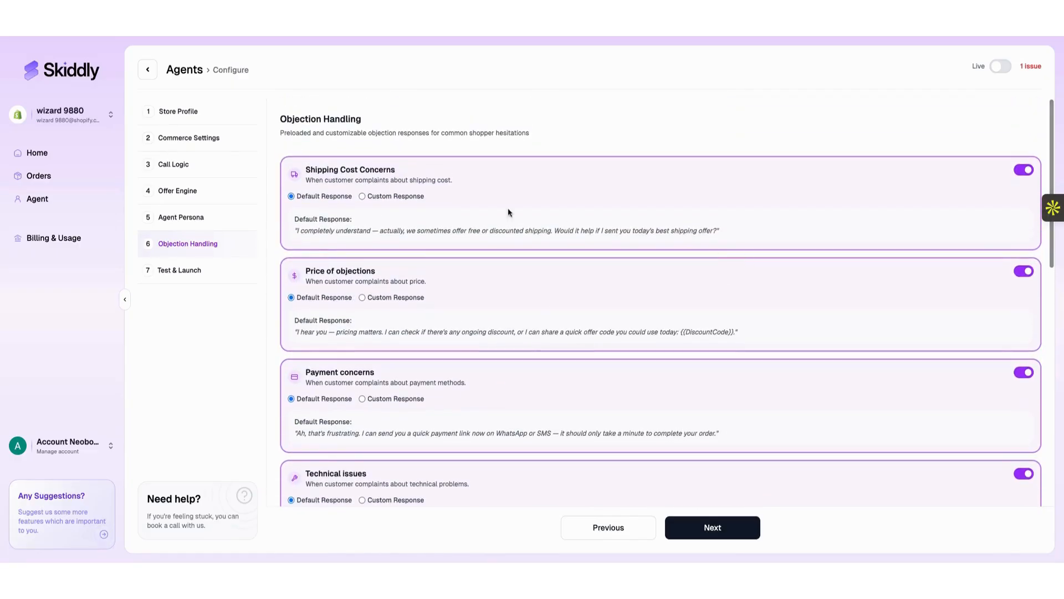
{"action": "scroll", "coordinate": [337, 306], "scroll_direction": "down", "scroll_amount": 1}
{"action": "scroll", "coordinate": [347, 332], "scroll_direction": "down", "scroll_amount": 4}
{"action": "scroll", "coordinate": [347, 333], "scroll_direction": "down", "scroll_amount": 3}
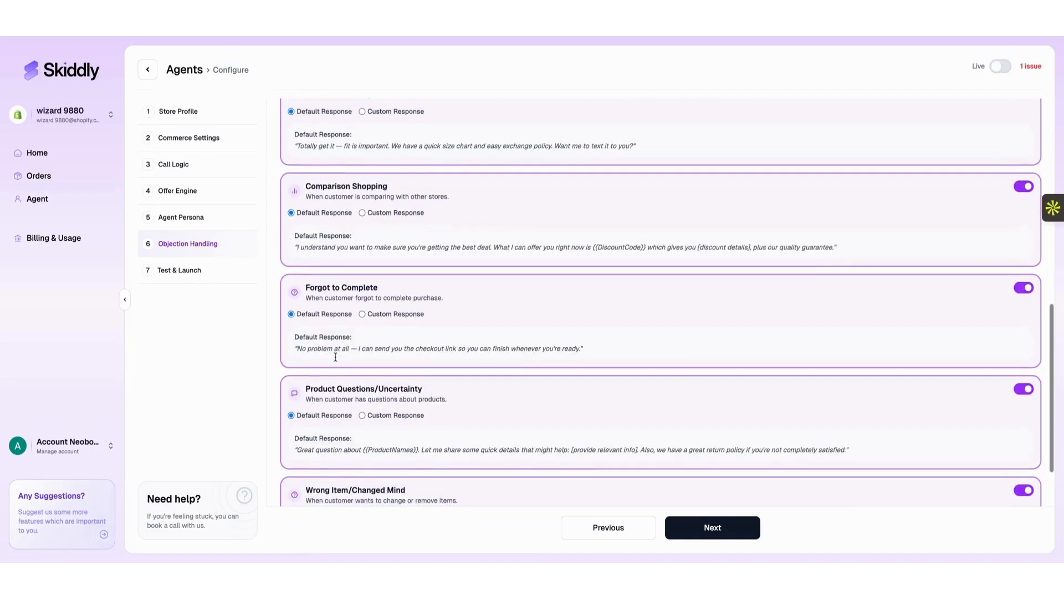
{"action": "scroll", "coordinate": [336, 335], "scroll_direction": "down", "scroll_amount": 1}
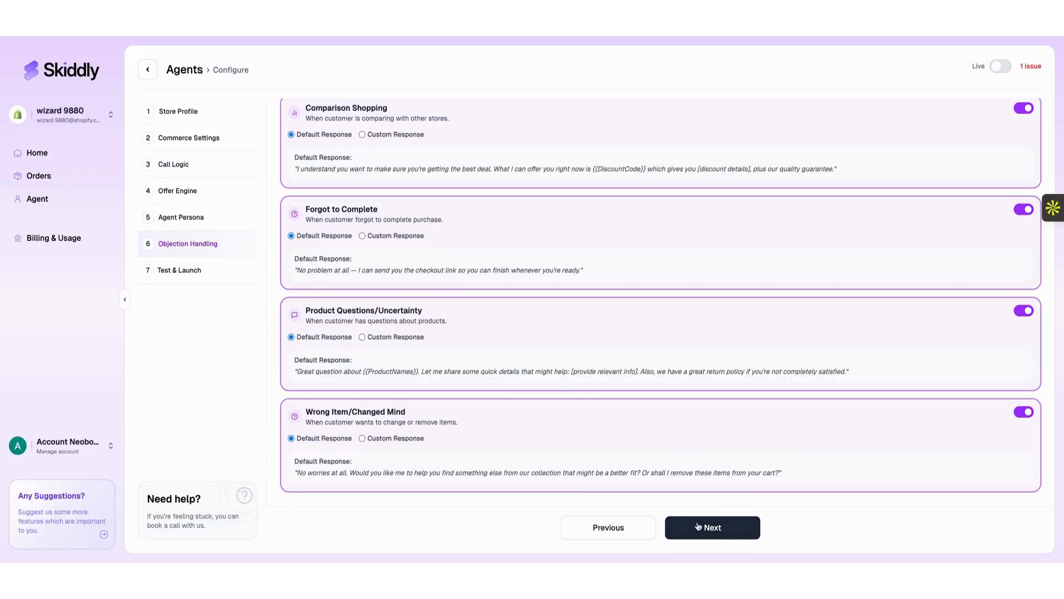
{"action": "left_click", "coordinate": [715, 531]}
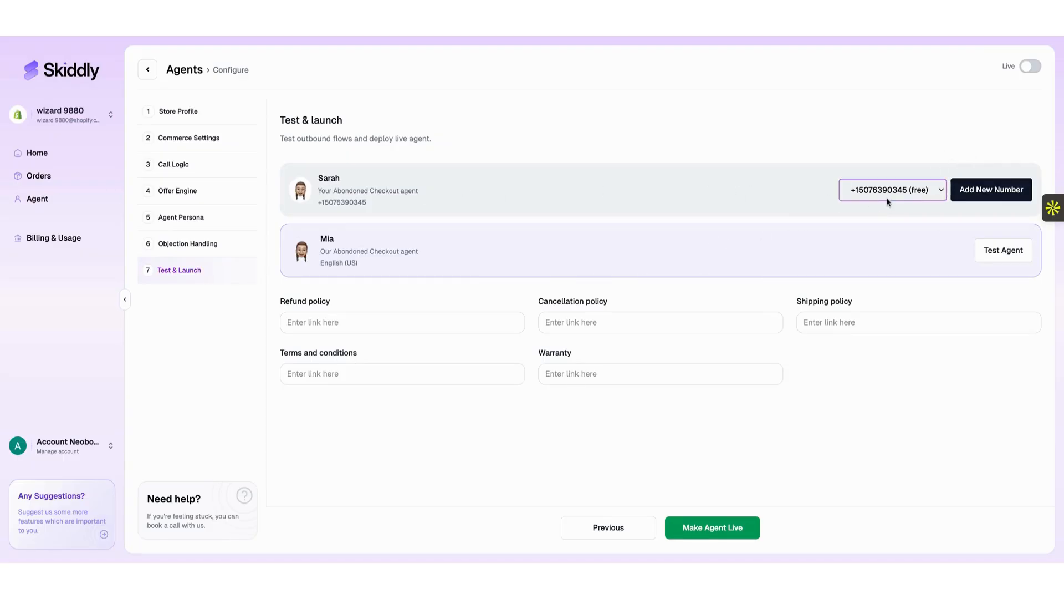
Leave the Refund, Cancellation, Shipping, Warranty and Terms policy link fields empty.
{"action": "left_click", "coordinate": [410, 317]}
{"action": "left_click", "coordinate": [625, 318]}
{"action": "left_click", "coordinate": [859, 329]}
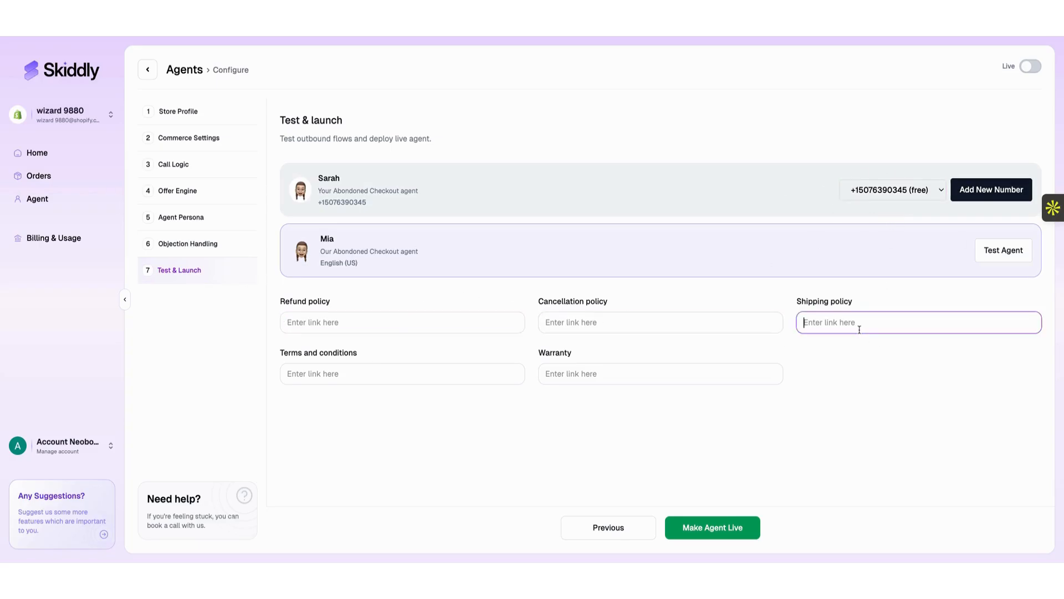
{"action": "left_click", "coordinate": [668, 360]}
{"action": "left_click", "coordinate": [638, 370]}
{"action": "left_click", "coordinate": [418, 376]}
{"action": "left_click", "coordinate": [515, 455]}
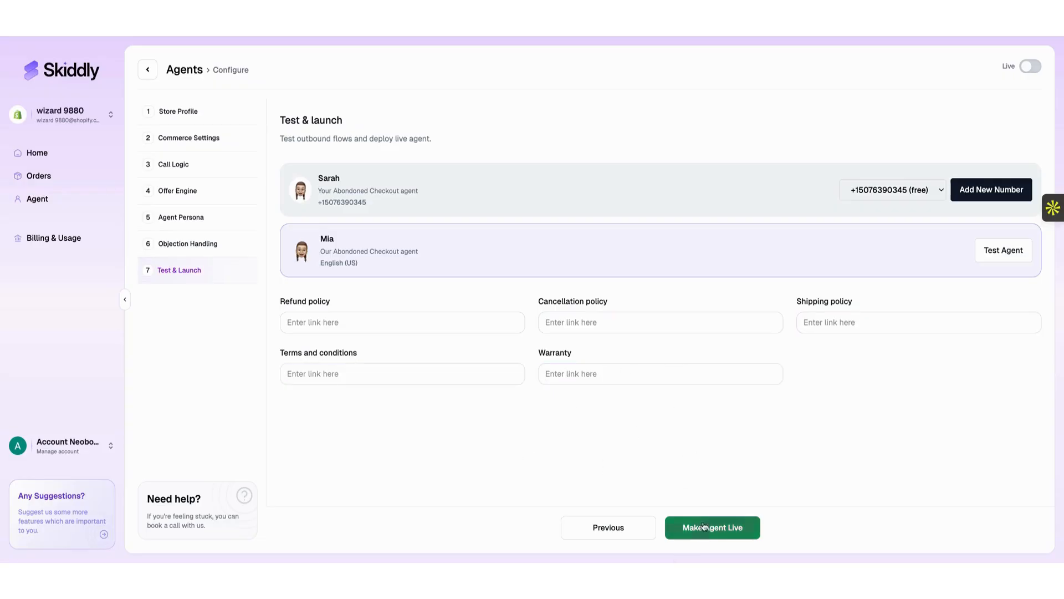
Bring up the Test Agent form with its Name and Phone Number fields.
{"action": "left_click", "coordinate": [1003, 253]}
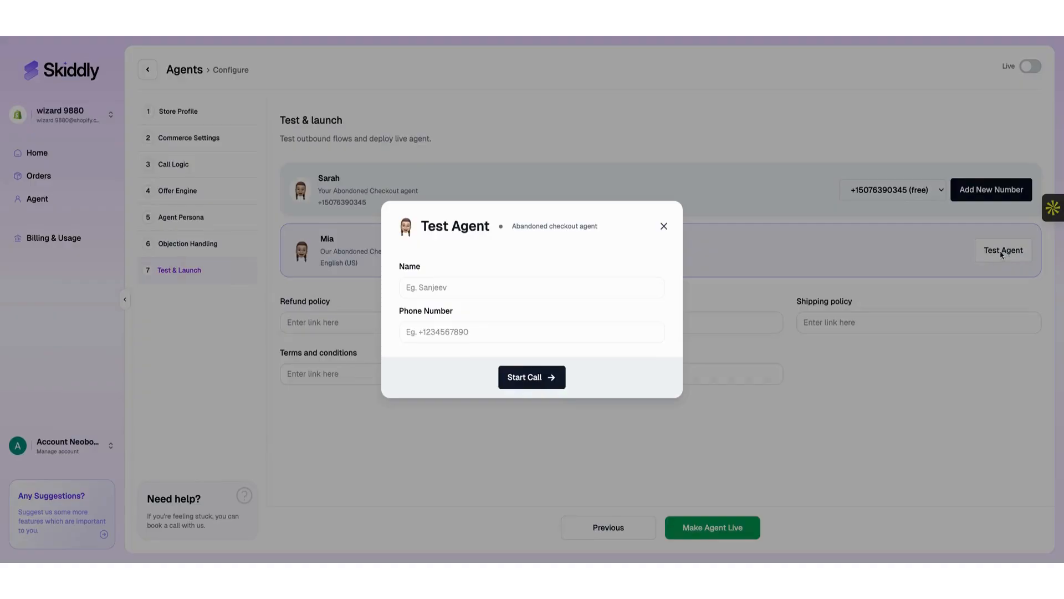
{"action": "left_click", "coordinate": [527, 289]}
{"action": "left_click", "coordinate": [506, 329]}
{"action": "left_click", "coordinate": [511, 288]}
{"action": "left_click", "coordinate": [497, 317]}
Enter the tester's name and phone number in the Test Agent form.
{"action": "left_click", "coordinate": [517, 289]}
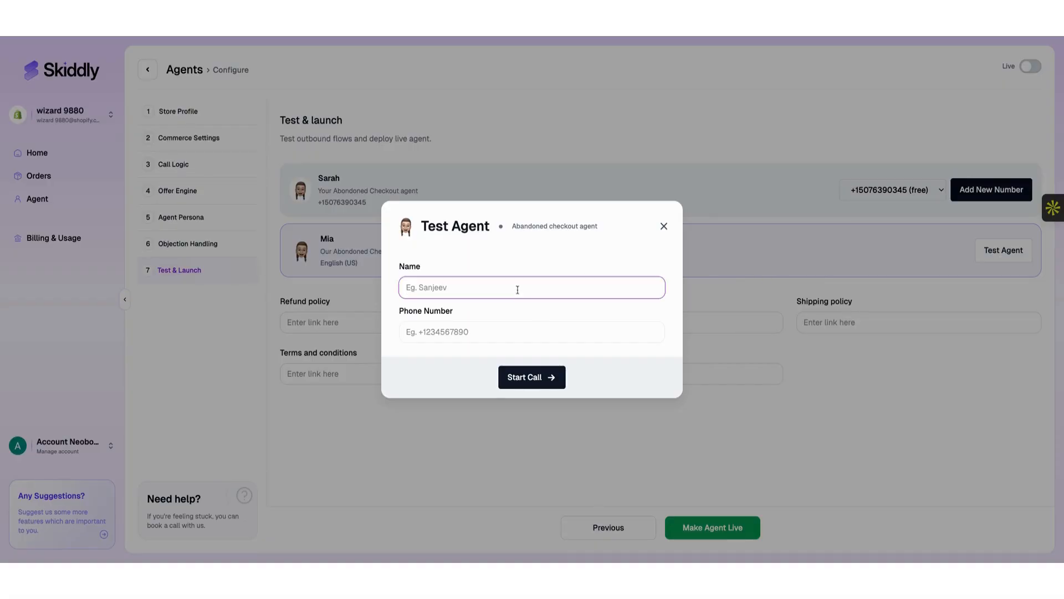
{"action": "type", "text": "A"}
{"action": "key", "text": "BackSpace"}
{"action": "key", "text": "BackSpace"}
{"action": "type", "text": "rYA"}
{"action": "key", "text": "BackSpace"}
{"action": "key", "text": "BackSpace"}
{"action": "key", "text": "BackSpace"}
{"action": "type", "text": "Ryan"}
{"action": "key", "text": "Tab"}
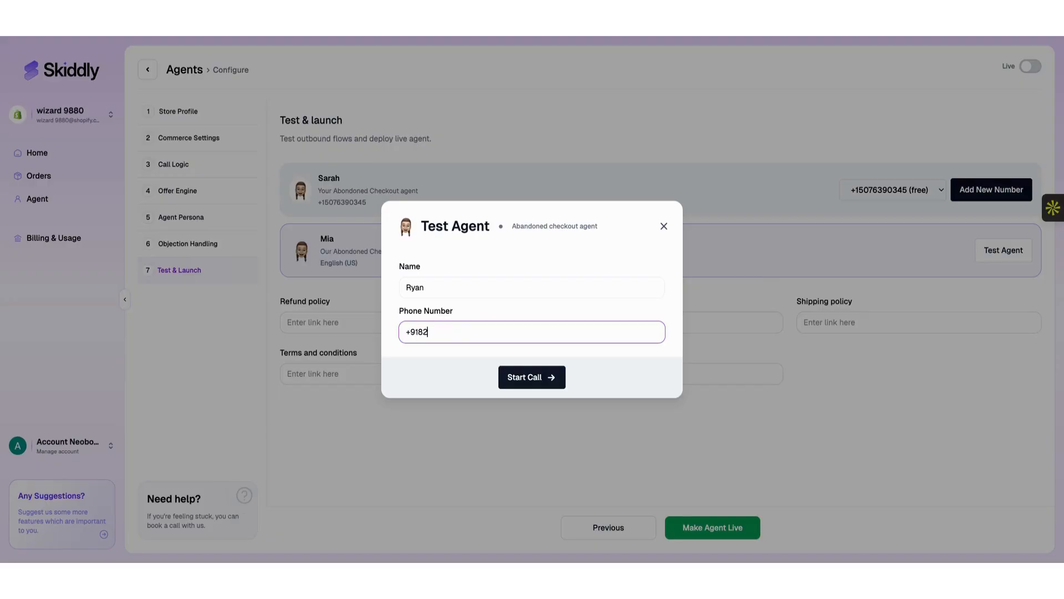
Place the test call, dismiss the calling notice, and make the Abandoned Cart Recovery Agent live.
{"action": "left_click", "coordinate": [533, 383]}
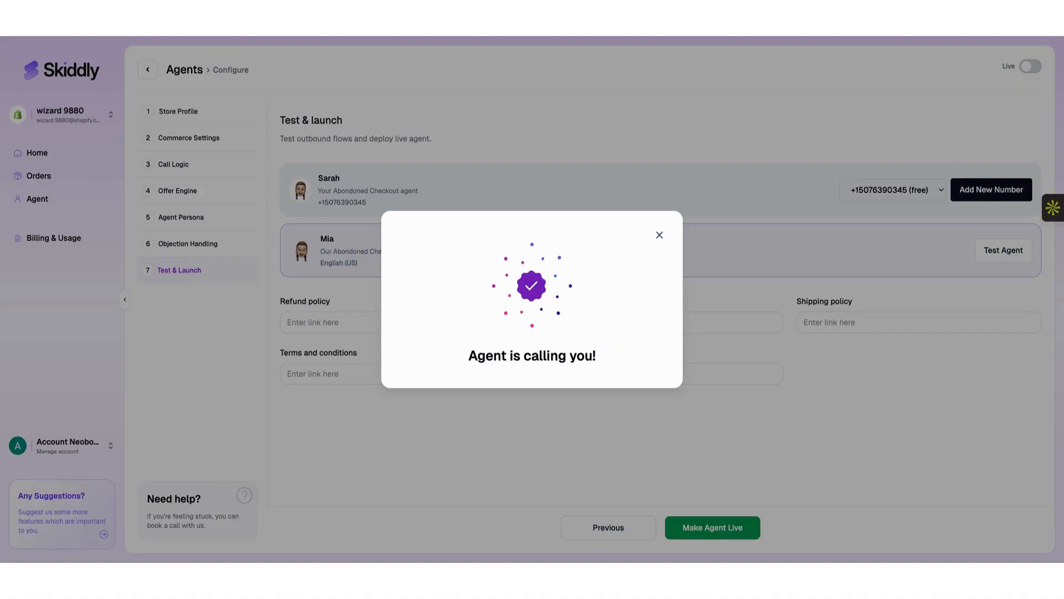
{"action": "left_click", "coordinate": [660, 236]}
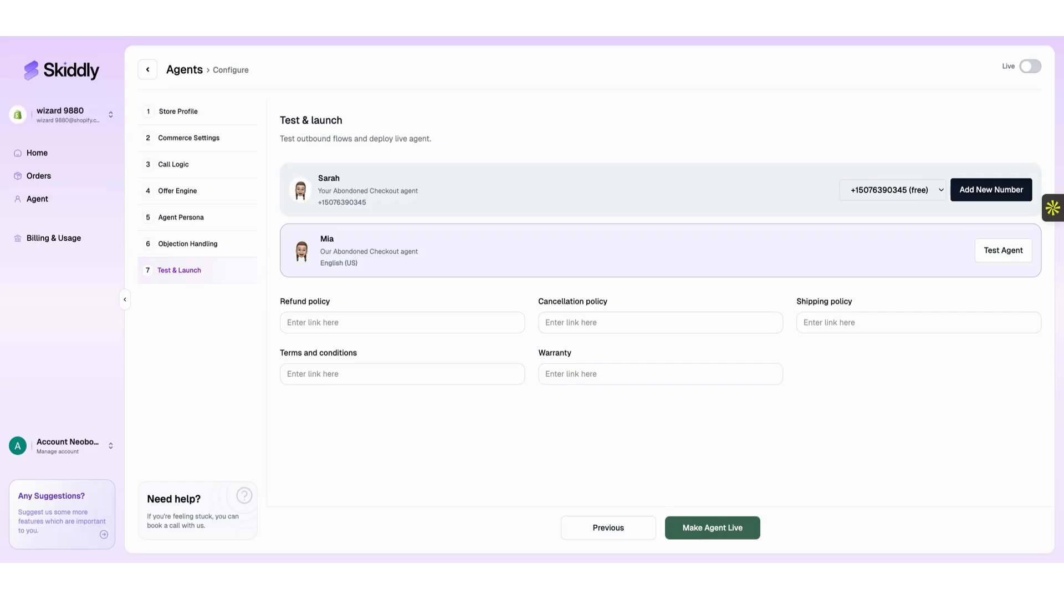
{"action": "left_click", "coordinate": [712, 527]}
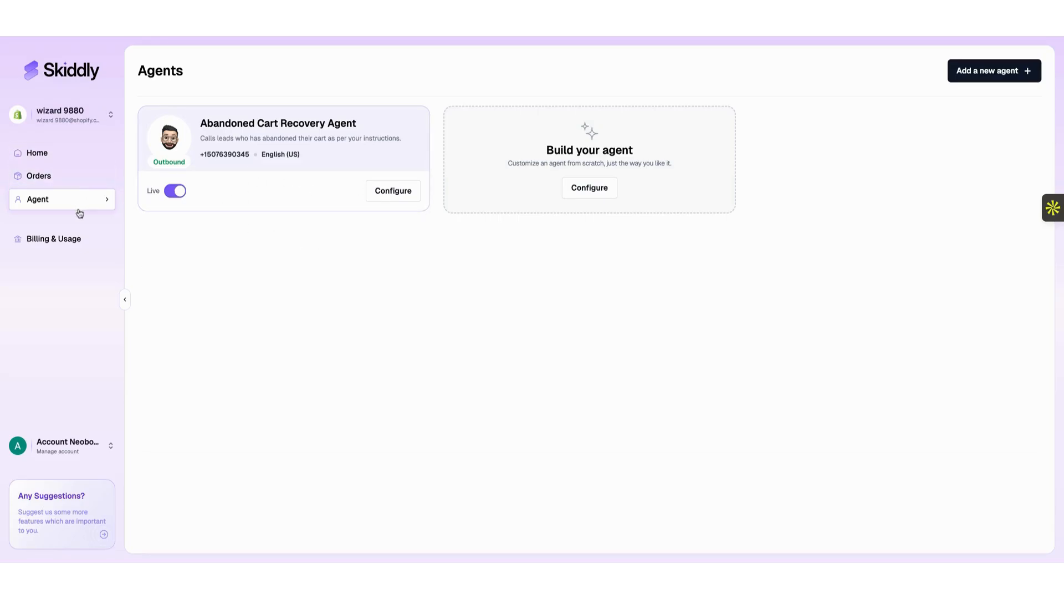
Visit the Home dashboard and Agents list, then go to the Orders page.
{"action": "left_click", "coordinate": [75, 155]}
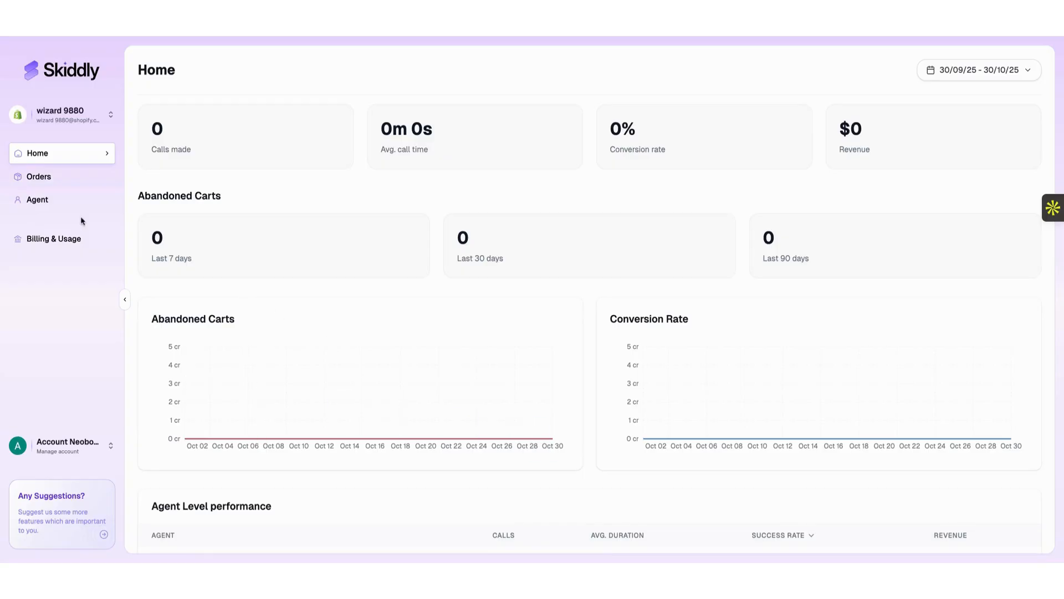
{"action": "left_click", "coordinate": [64, 206]}
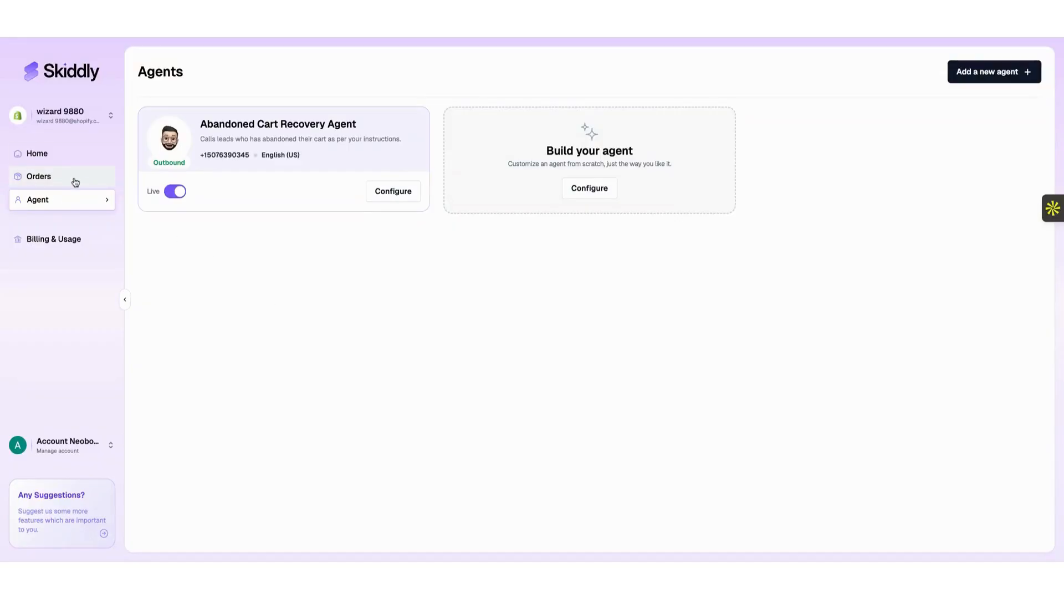
{"action": "left_click", "coordinate": [76, 181]}
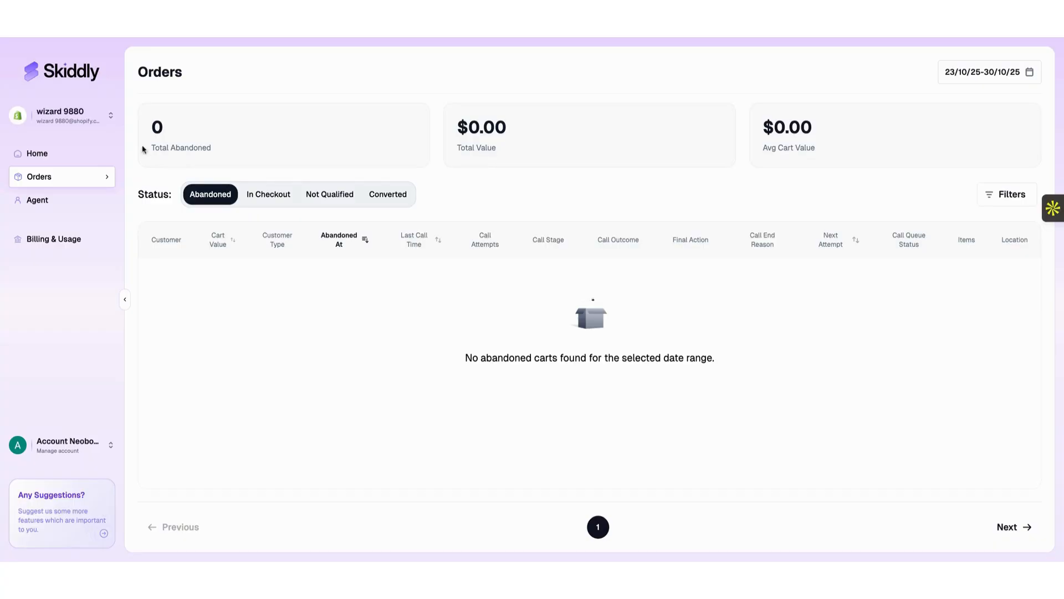
Filter orders to In Checkout, showing the $749.95 Collection Snowboard: Liquid cart.
{"action": "left_click", "coordinate": [259, 200]}
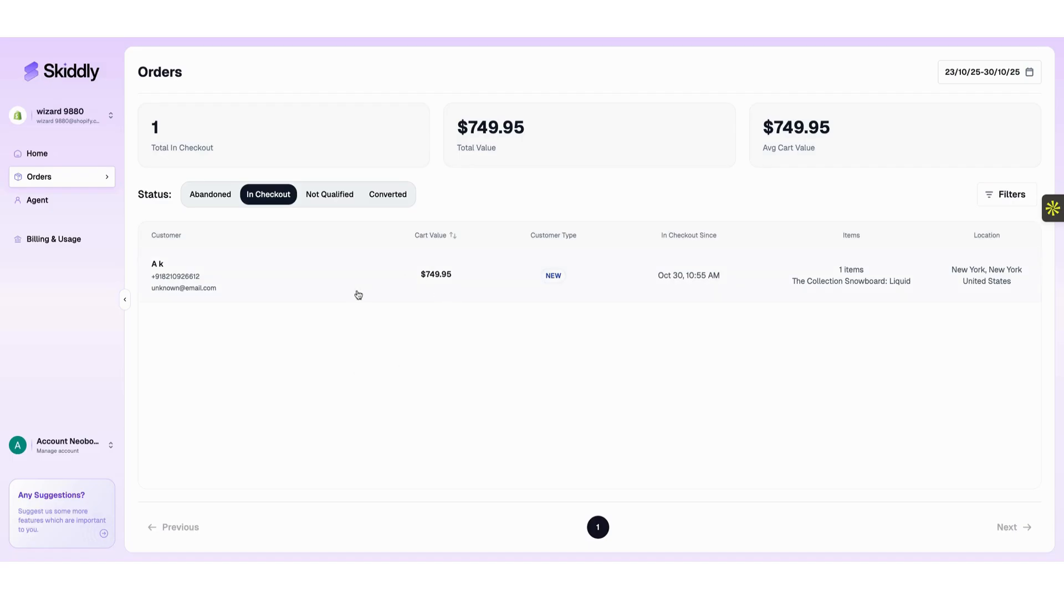
Show Abandoned orders and scroll across the table to inspect the $749.95 cart's call columns.
{"action": "left_click", "coordinate": [218, 201]}
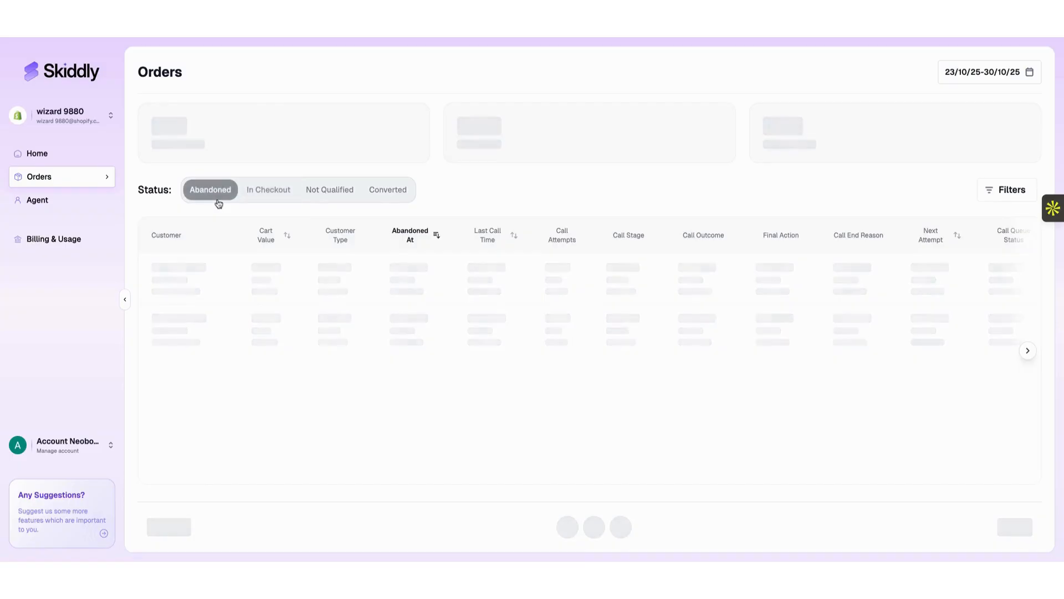
{"action": "left_click", "coordinate": [284, 200]}
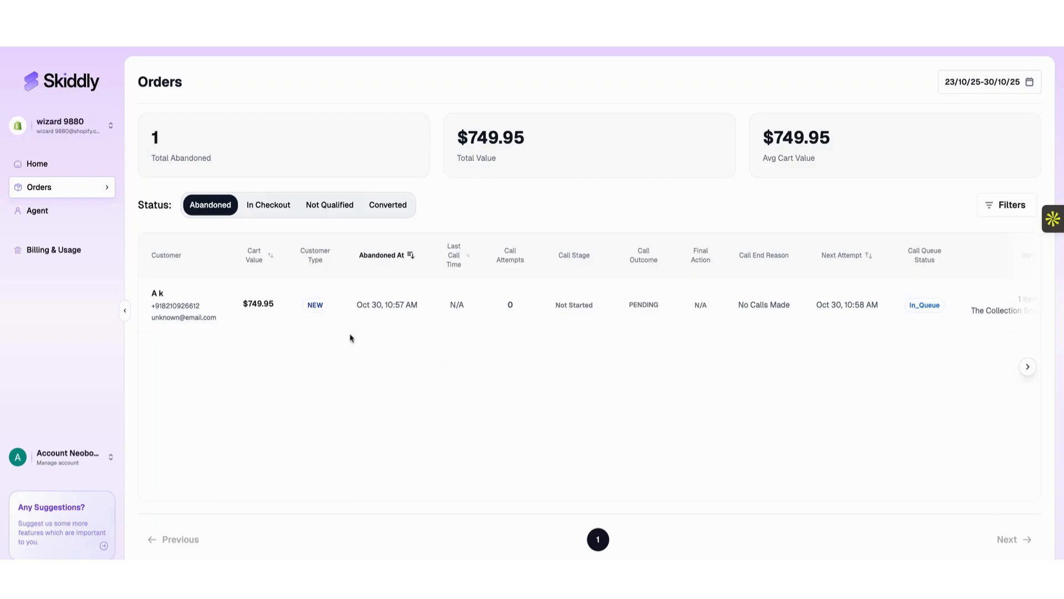
{"action": "scroll", "coordinate": [364, 325], "scroll_direction": "right", "scroll_amount": 2}
{"action": "scroll", "coordinate": [364, 326], "scroll_direction": "left", "scroll_amount": 2}
{"action": "scroll", "coordinate": [363, 325], "scroll_direction": "right", "scroll_amount": 6}
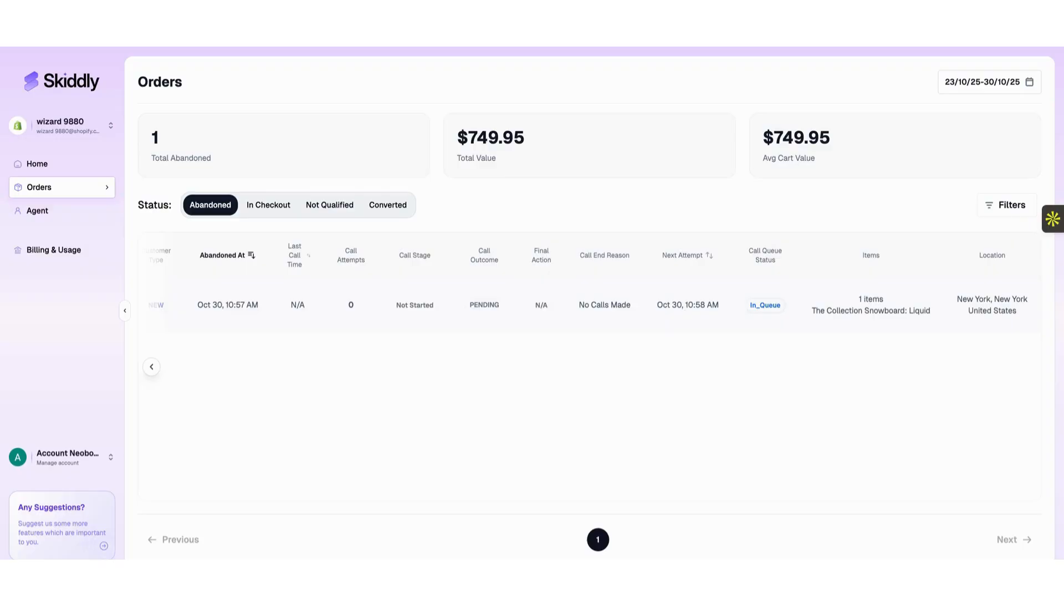
{"action": "scroll", "coordinate": [701, 315], "scroll_direction": "right", "scroll_amount": 1}
{"action": "scroll", "coordinate": [701, 315], "scroll_direction": "left", "scroll_amount": 1}
{"action": "scroll", "coordinate": [594, 283], "scroll_direction": "left", "scroll_amount": 3}
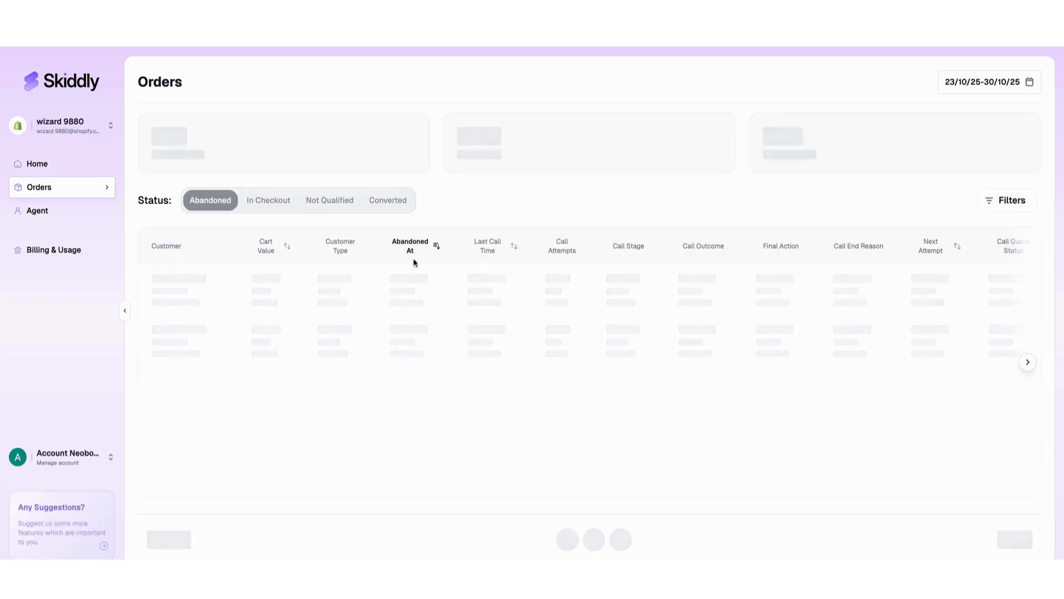
{"action": "double_click", "coordinate": [156, 138]}
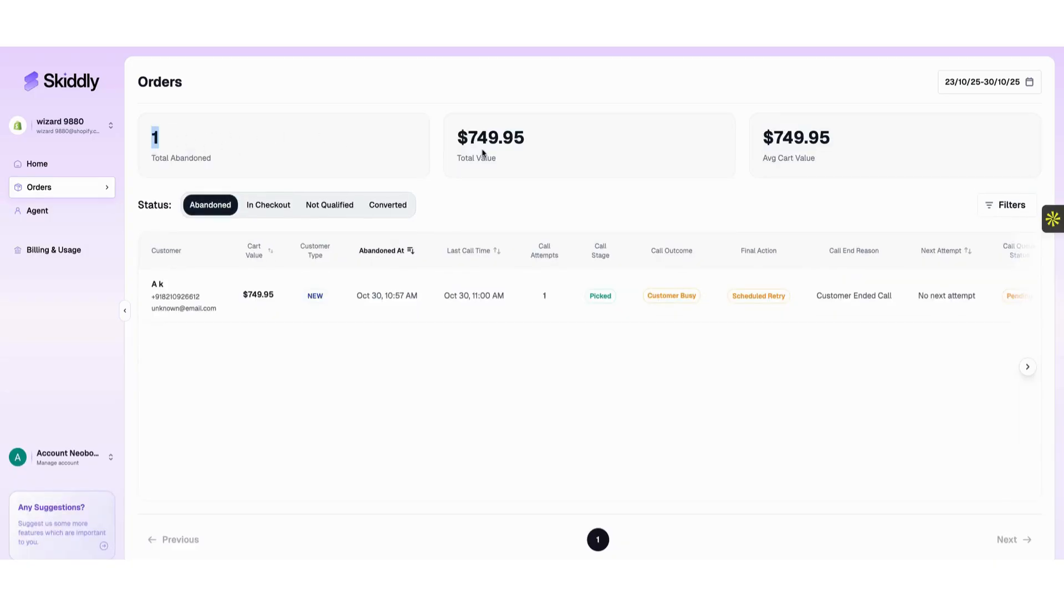
{"action": "double_click", "coordinate": [499, 139]}
{"action": "left_click_drag", "start_coordinate": [799, 140], "coordinate": [831, 144]}
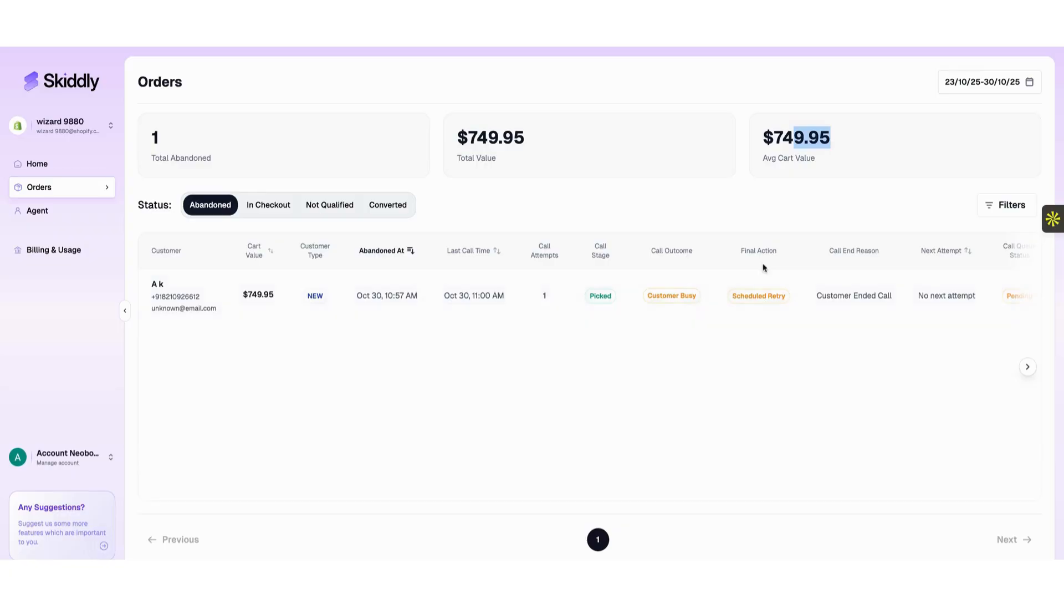
{"action": "scroll", "coordinate": [786, 302], "scroll_direction": "right", "scroll_amount": 3}
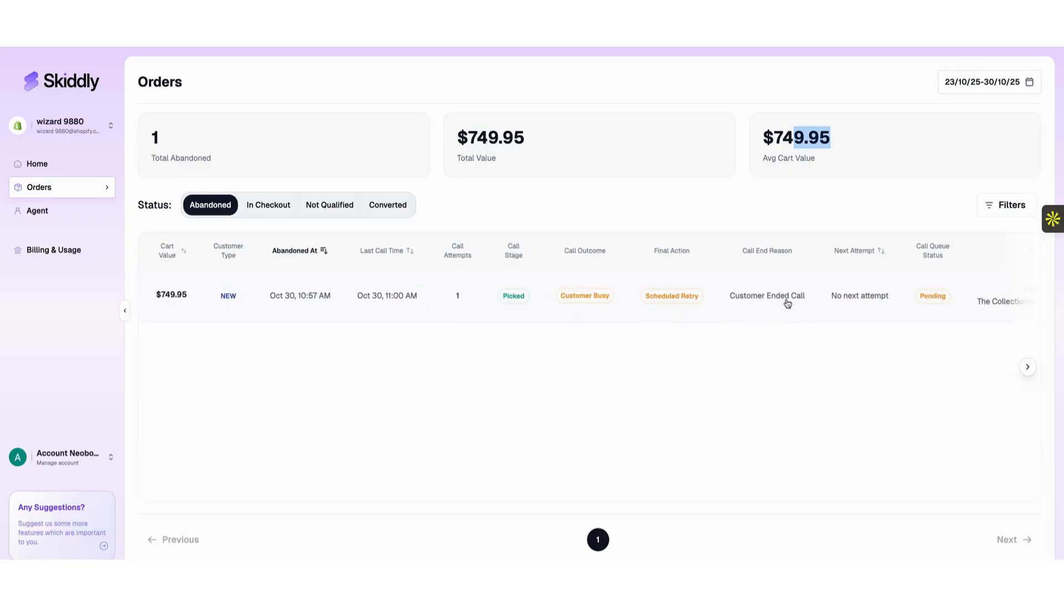
{"action": "scroll", "coordinate": [788, 303], "scroll_direction": "right", "scroll_amount": 3}
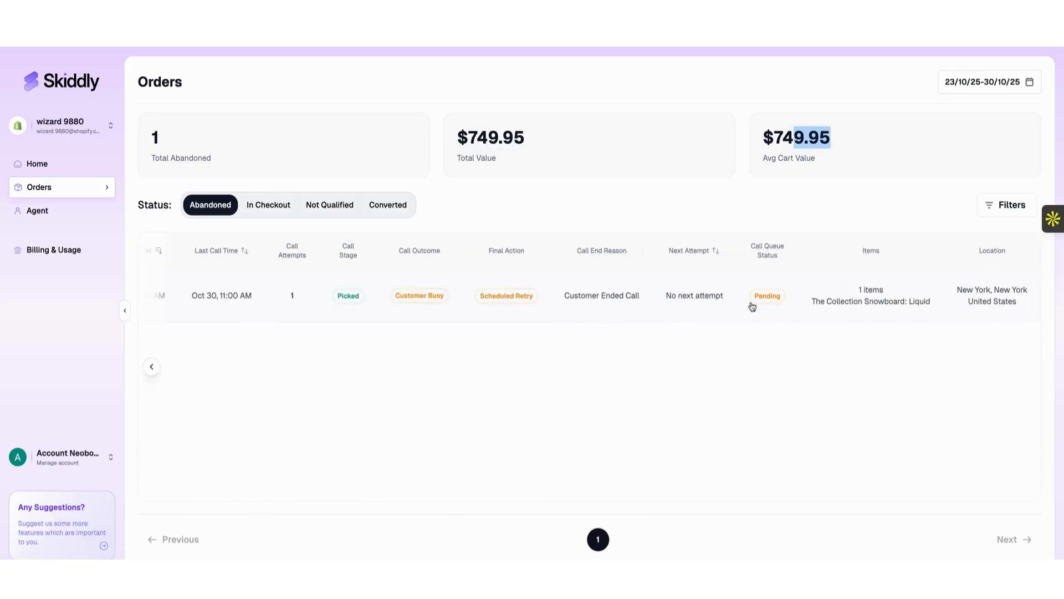
{"action": "scroll", "coordinate": [753, 307], "scroll_direction": "left", "scroll_amount": 2}
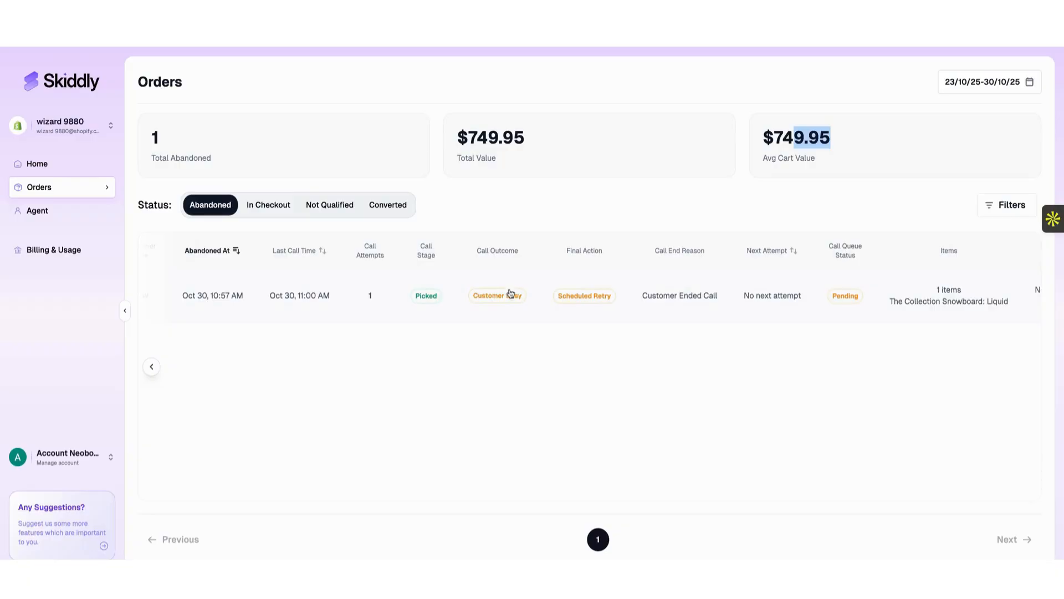
{"action": "left_click", "coordinate": [511, 294]}
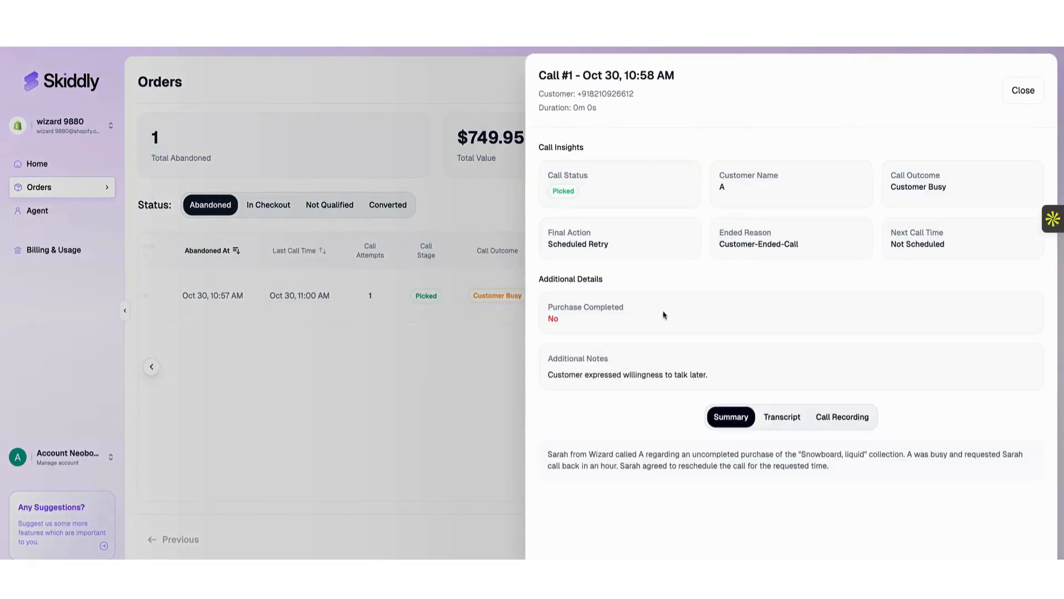
{"action": "triple_click", "coordinate": [623, 464]}
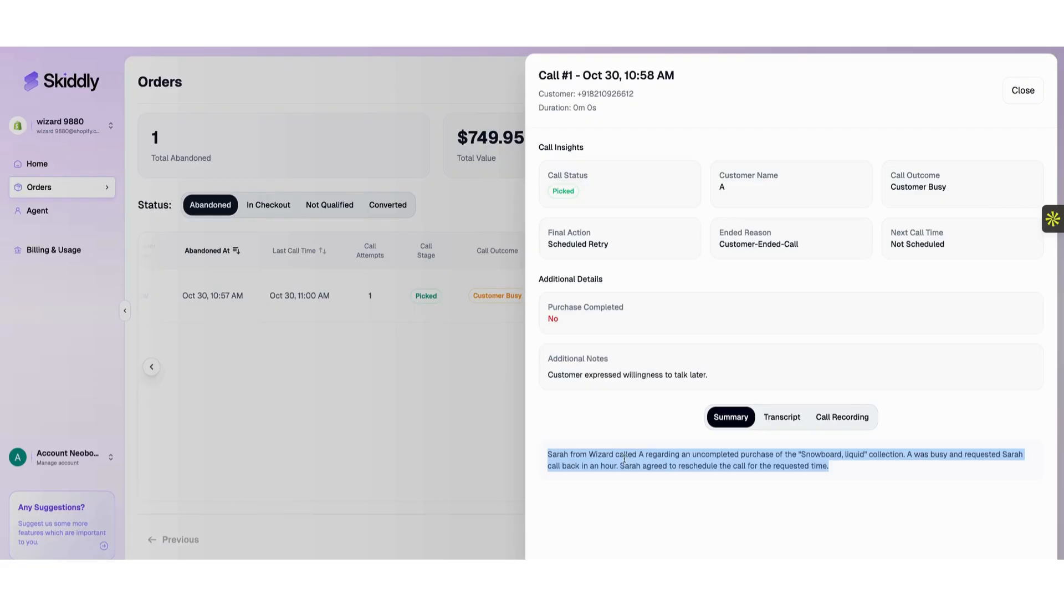
{"action": "left_click", "coordinate": [776, 419]}
{"action": "scroll", "coordinate": [772, 418], "scroll_direction": "down", "scroll_amount": 3}
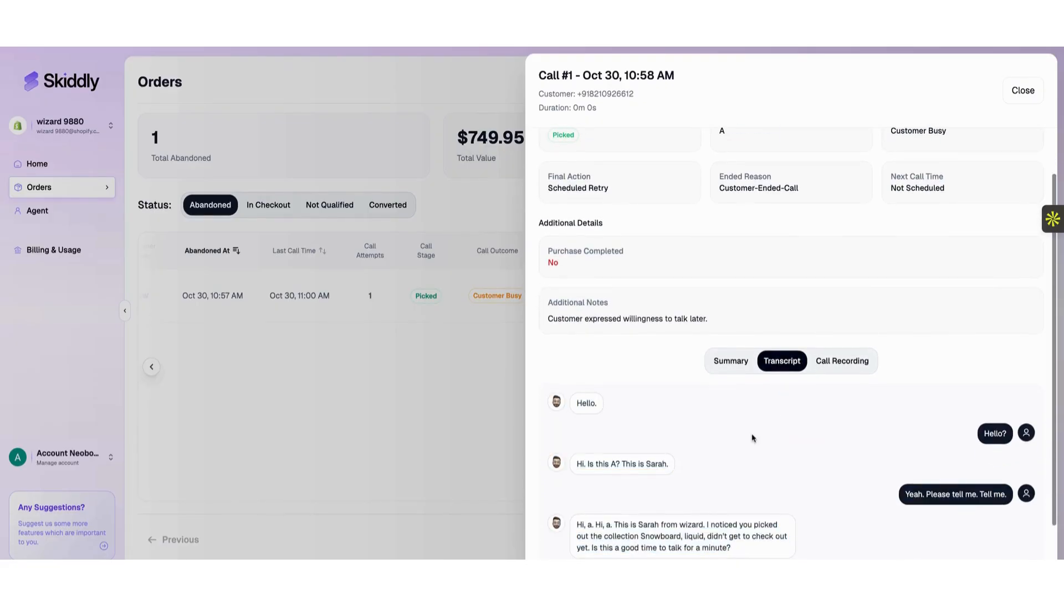
{"action": "scroll", "coordinate": [753, 443], "scroll_direction": "down", "scroll_amount": 3}
{"action": "scroll", "coordinate": [749, 475], "scroll_direction": "up", "scroll_amount": 10}
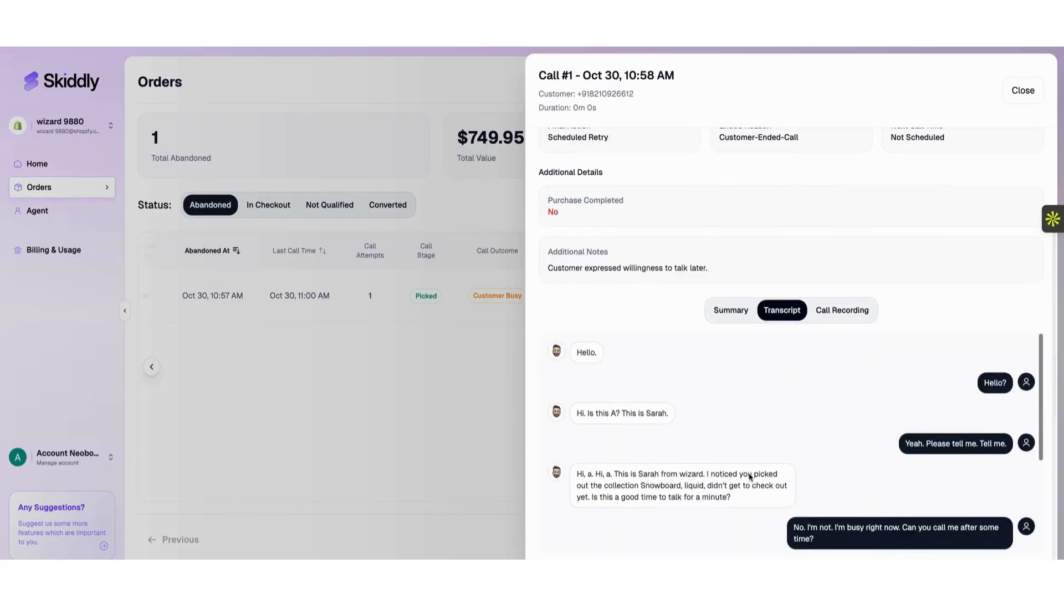
{"action": "left_click", "coordinate": [832, 419]}
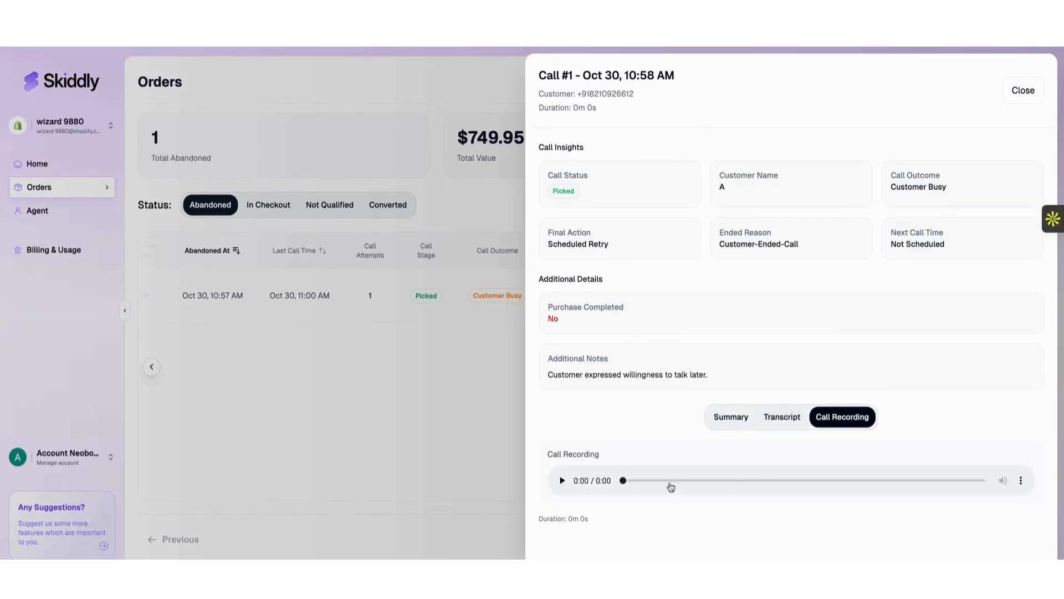
{"action": "left_click", "coordinate": [729, 425]}
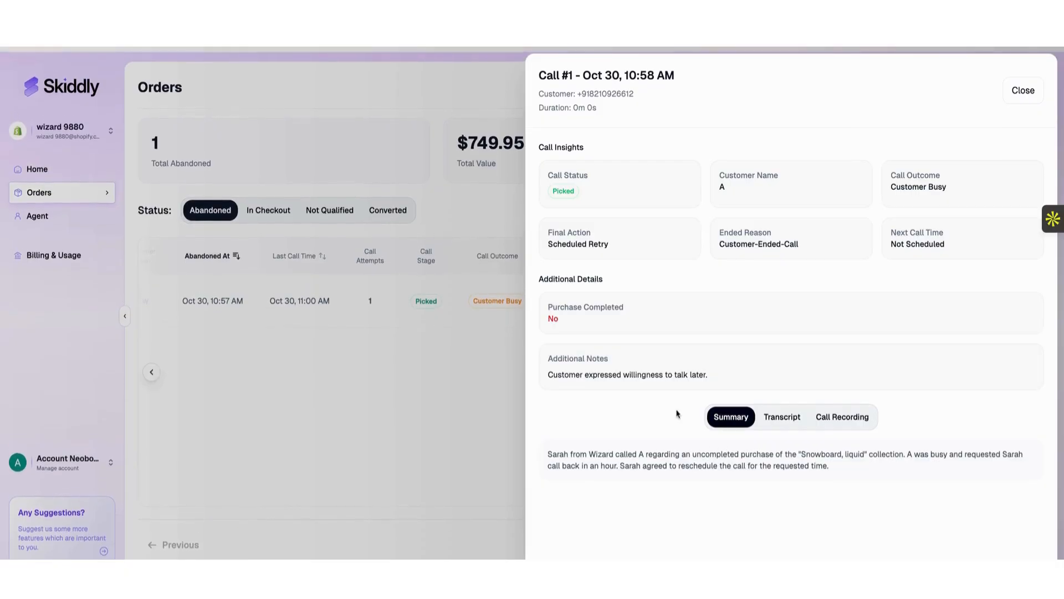
{"action": "left_click_drag", "start_coordinate": [598, 216], "coordinate": [589, 237]}
{"action": "left_click", "coordinate": [800, 351]}
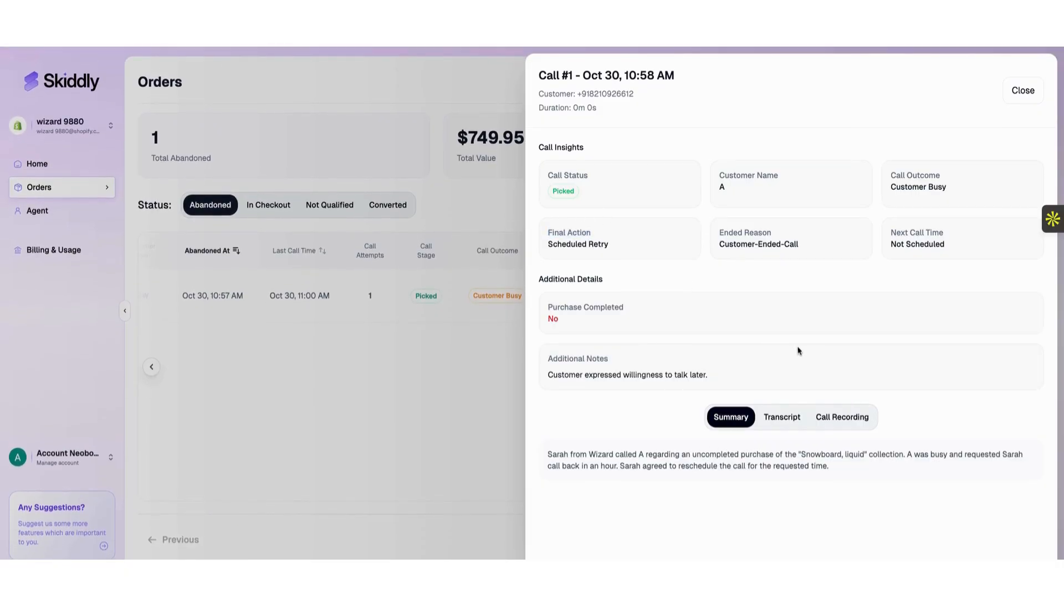
{"action": "left_click", "coordinate": [797, 415]}
{"action": "left_click", "coordinate": [834, 420]}
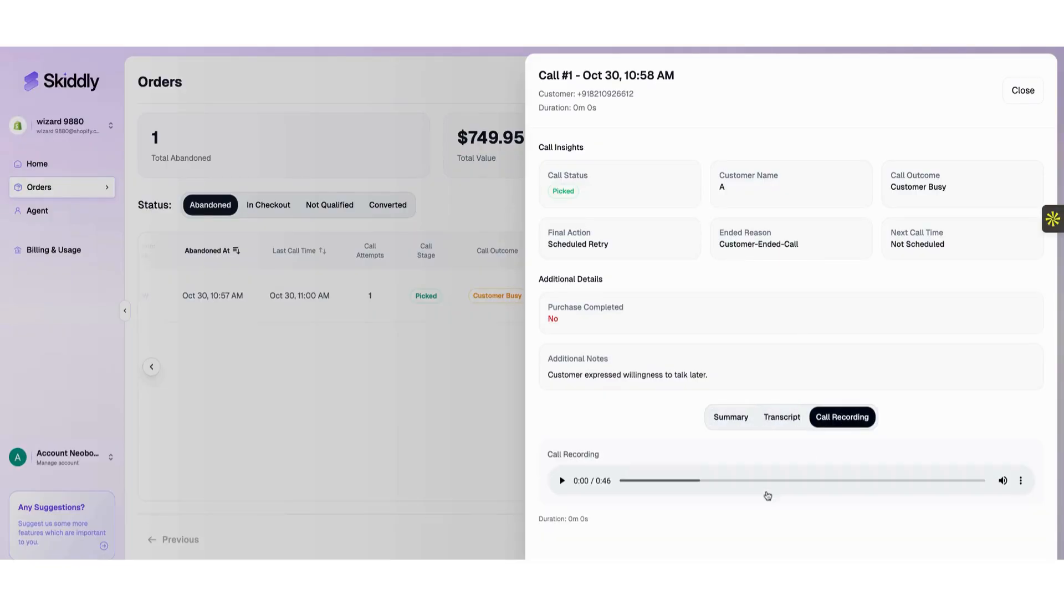
{"action": "left_click", "coordinate": [740, 416]}
{"action": "left_click", "coordinate": [778, 417]}
{"action": "left_click", "coordinate": [475, 405]}
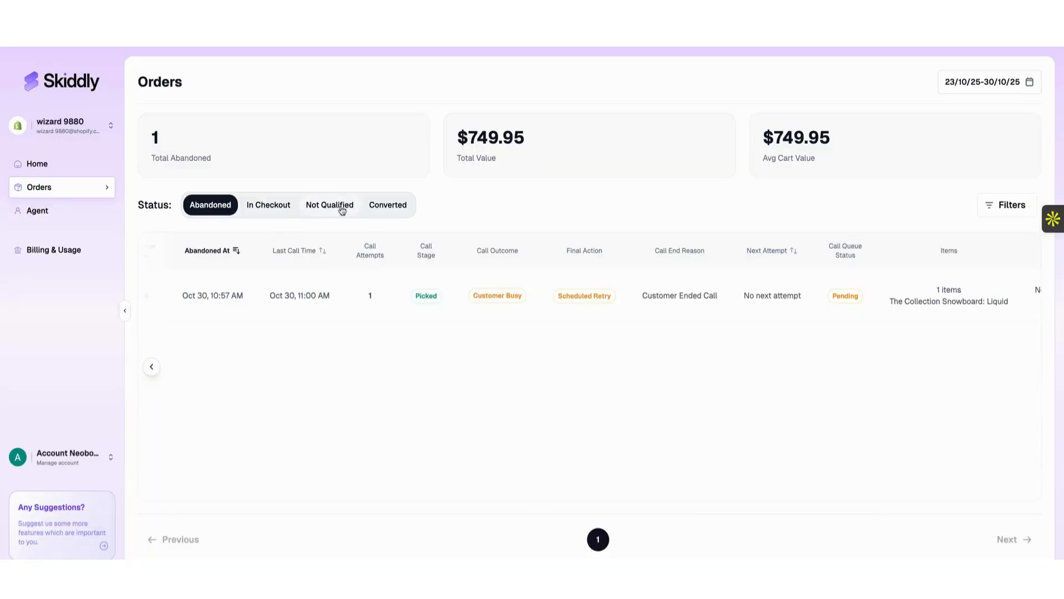
Check converted orders, then go via the Home dashboard to the Billing & Usage page.
{"action": "left_click", "coordinate": [398, 214]}
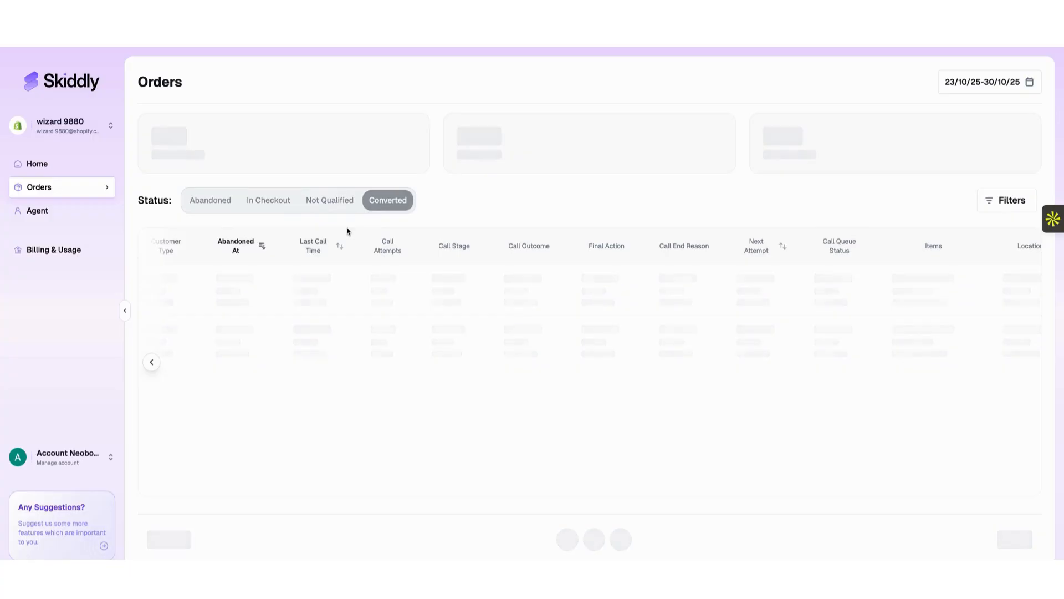
{"action": "left_click", "coordinate": [39, 164]}
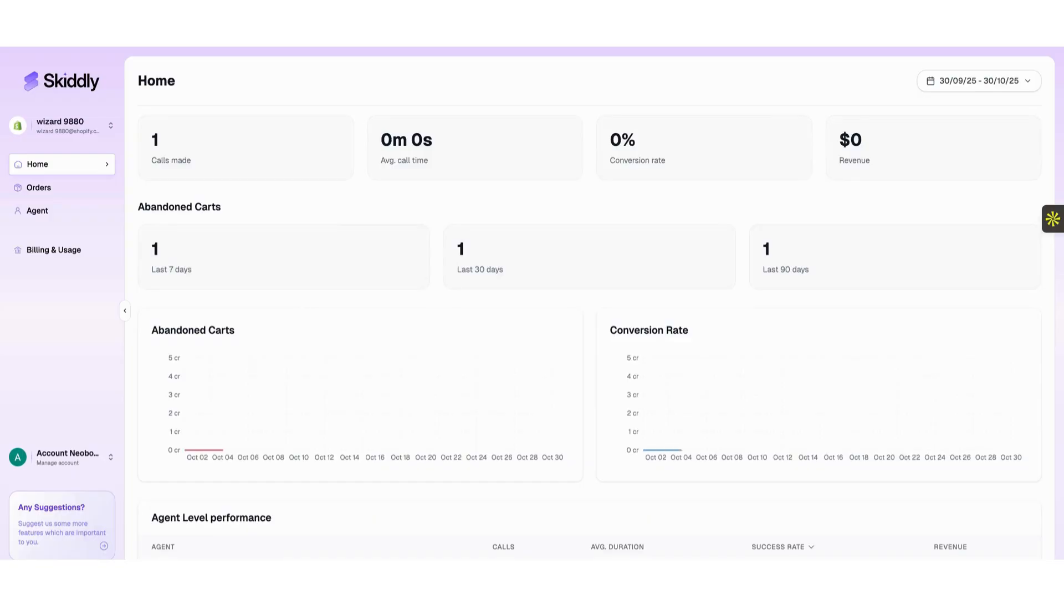
{"action": "scroll", "coordinate": [364, 268], "scroll_direction": "down", "scroll_amount": 2}
{"action": "scroll", "coordinate": [364, 268], "scroll_direction": "up", "scroll_amount": 2}
{"action": "scroll", "coordinate": [366, 283], "scroll_direction": "down", "scroll_amount": 2}
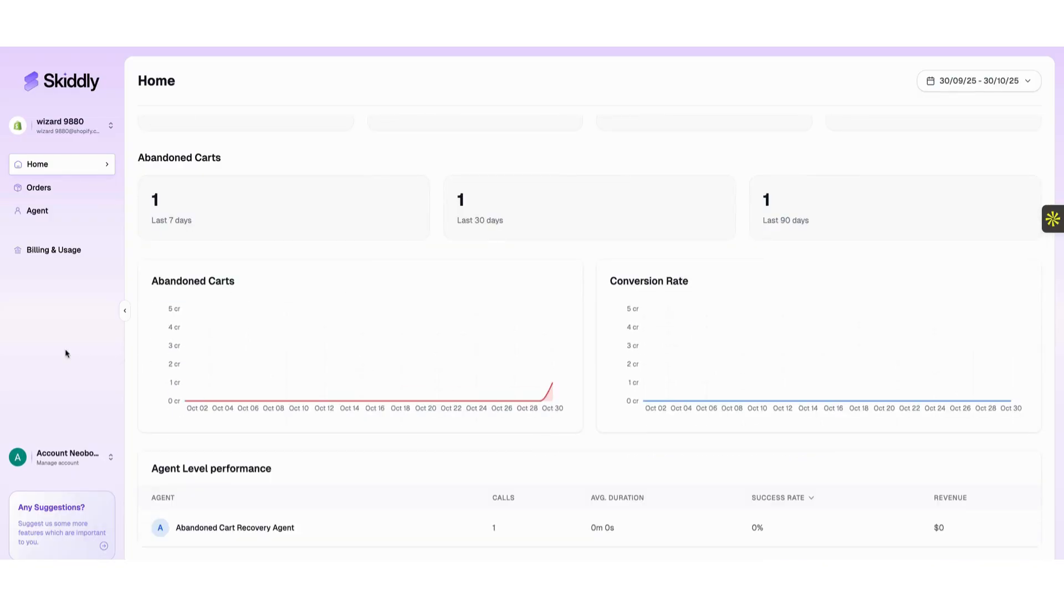
{"action": "left_click", "coordinate": [65, 253]}
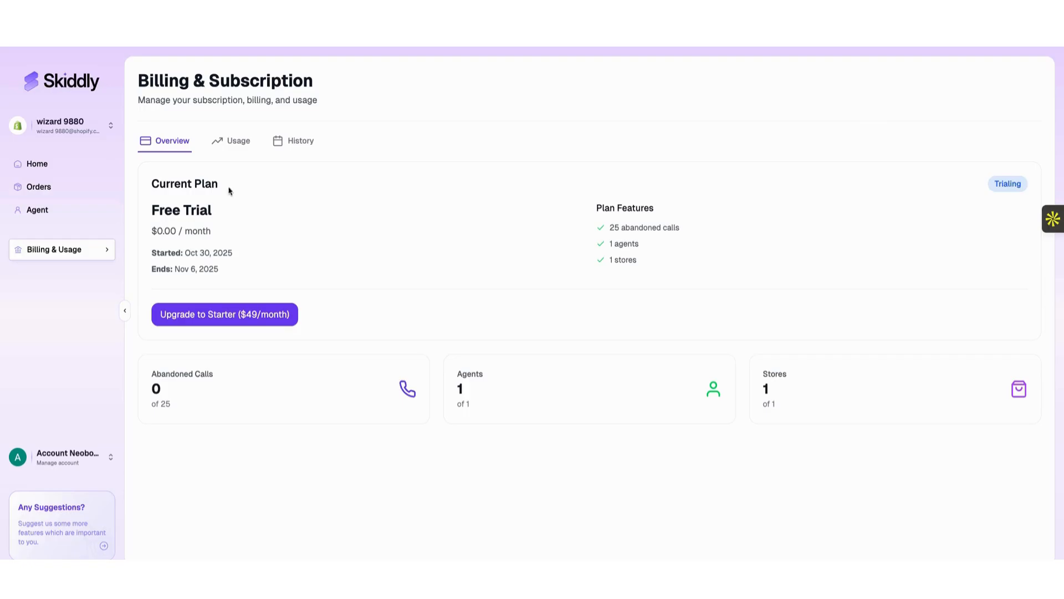
Start the $49 Starter upgrade, then cancel the Razorpay checkout and dismiss Payment Cancelled.
{"action": "triple_click", "coordinate": [199, 182]}
{"action": "left_click", "coordinate": [263, 254]}
{"action": "left_click", "coordinate": [235, 319]}
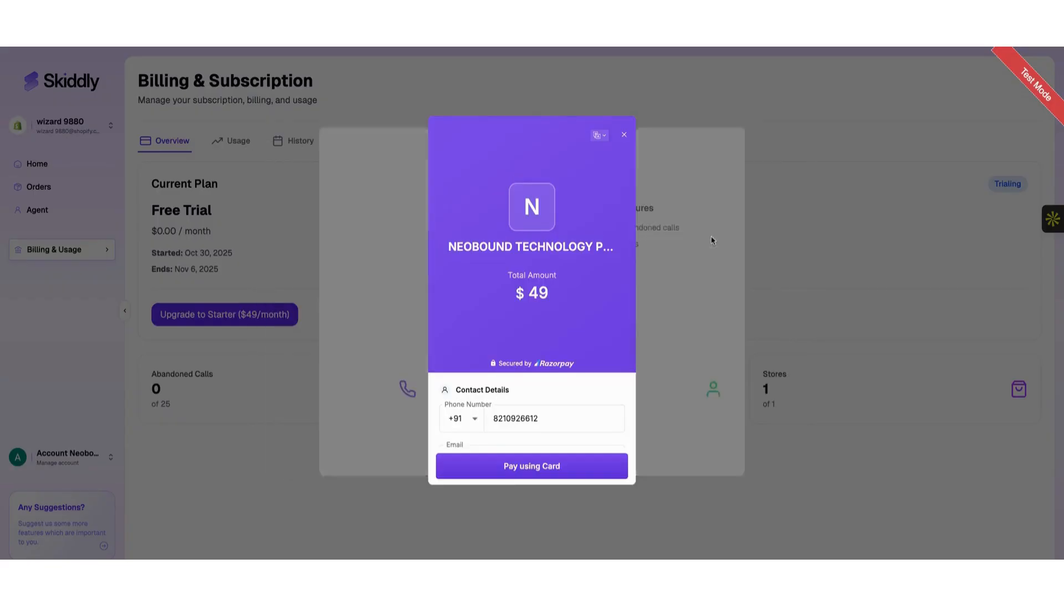
{"action": "left_click", "coordinate": [624, 135]}
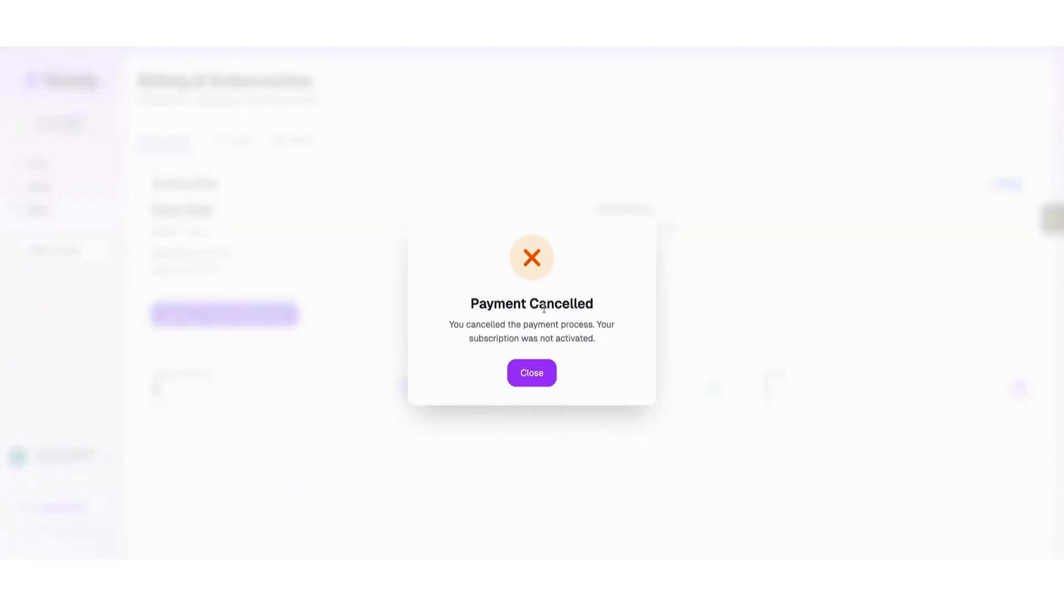
{"action": "left_click", "coordinate": [534, 372]}
On the Usage view, highlight 0/25 abandoned calls, 1/1 agents and 1/1 stores, then view History.
{"action": "left_click", "coordinate": [229, 142]}
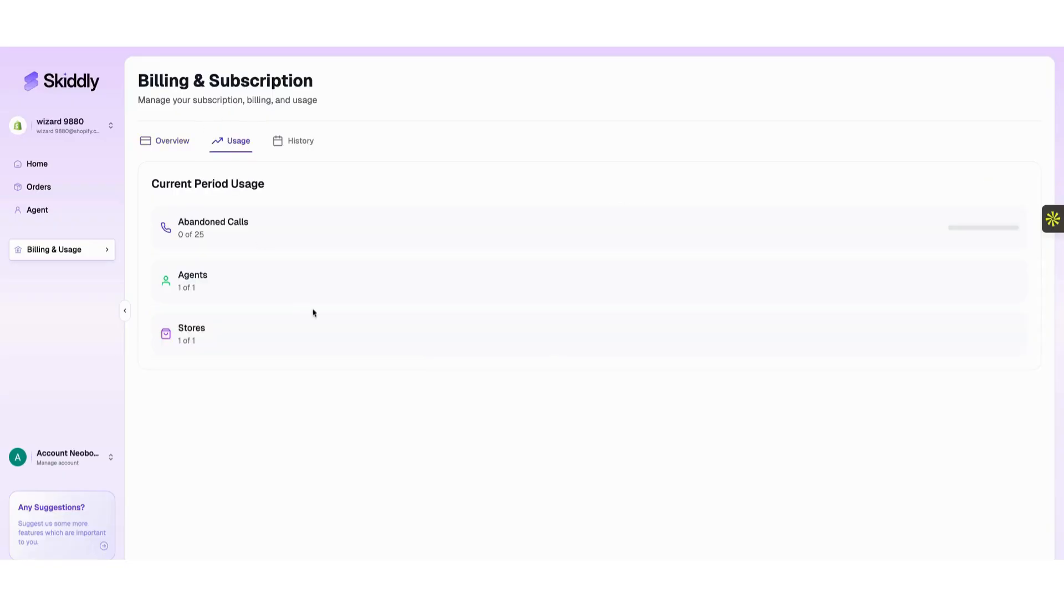
{"action": "triple_click", "coordinate": [205, 229]}
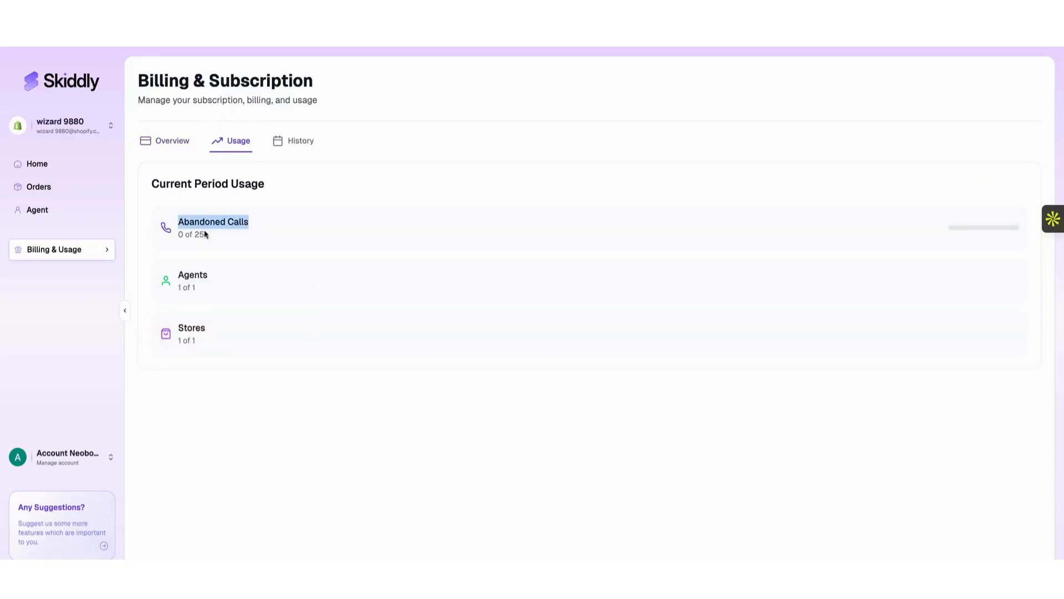
{"action": "left_click", "coordinate": [205, 233]}
{"action": "left_click_drag", "start_coordinate": [202, 232], "coordinate": [180, 220]}
{"action": "left_click", "coordinate": [189, 230]}
{"action": "triple_click", "coordinate": [184, 238]}
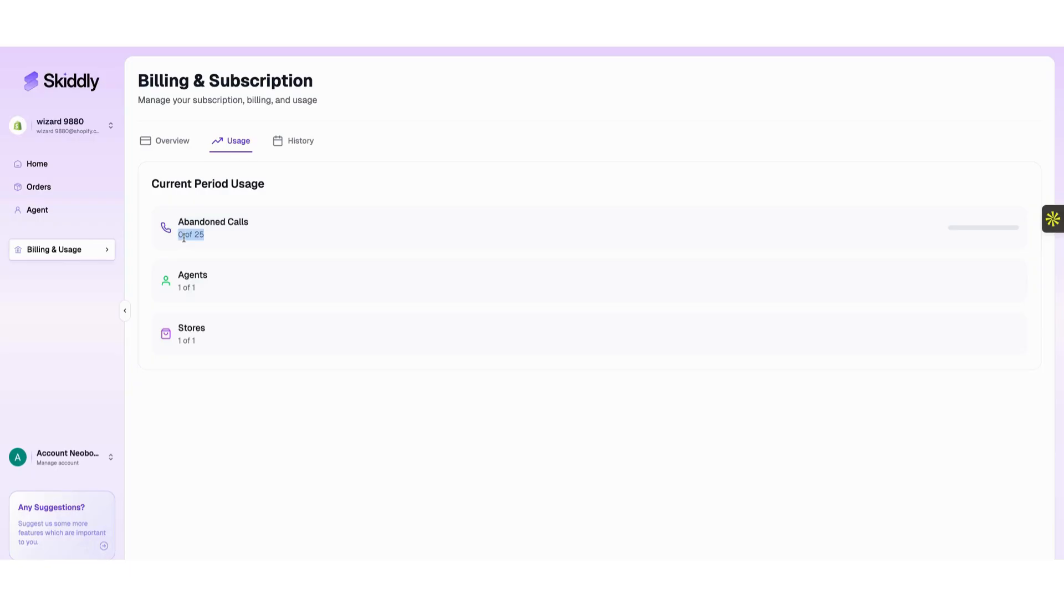
{"action": "triple_click", "coordinate": [184, 287]}
{"action": "triple_click", "coordinate": [187, 340]}
{"action": "left_click", "coordinate": [287, 144]}
{"action": "left_click", "coordinate": [303, 284]}
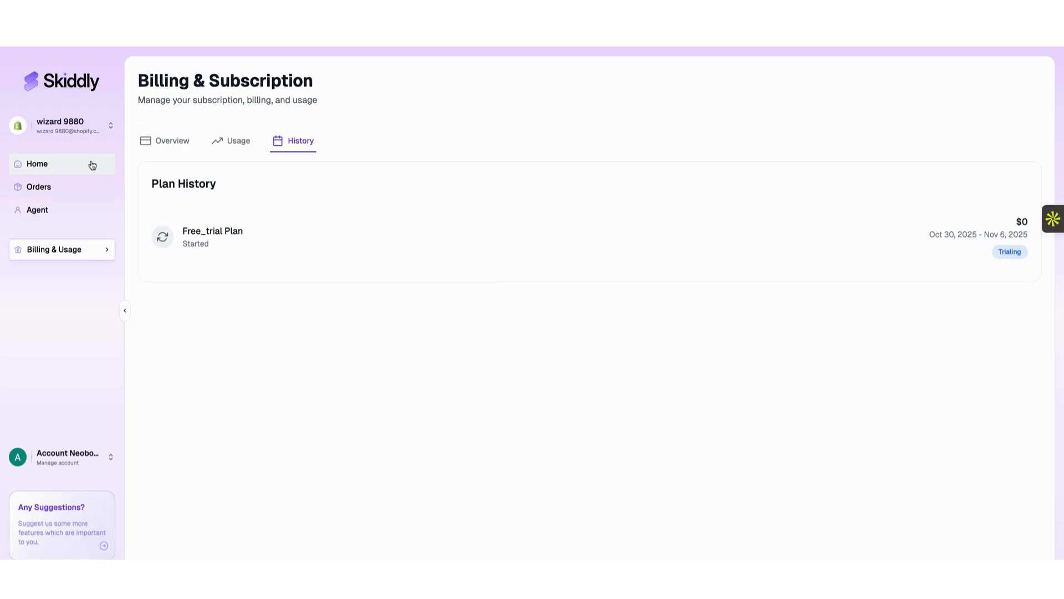
{"action": "left_click", "coordinate": [112, 129]}
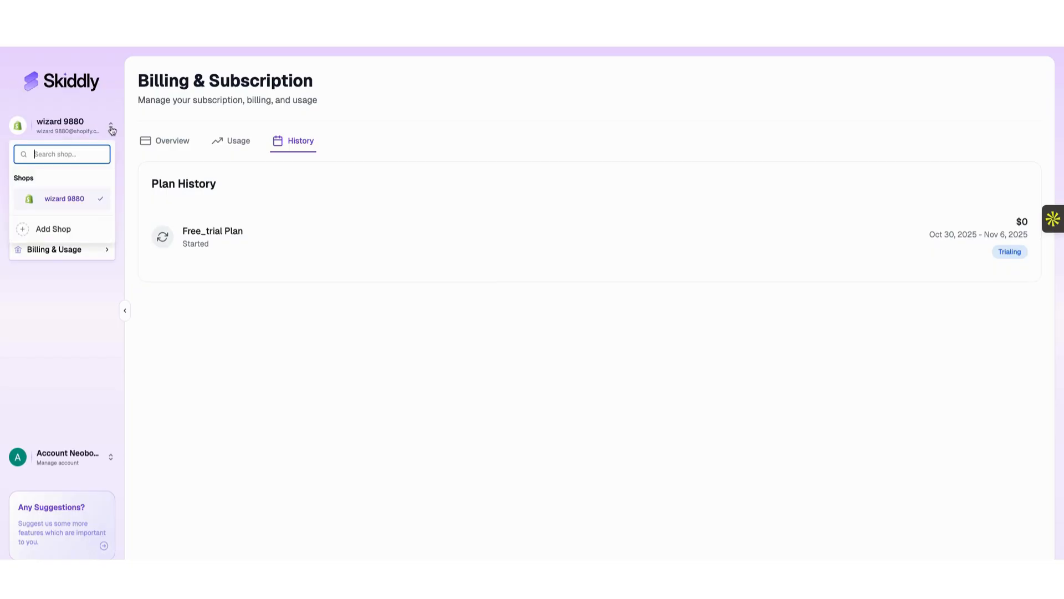
{"action": "left_click", "coordinate": [70, 231]}
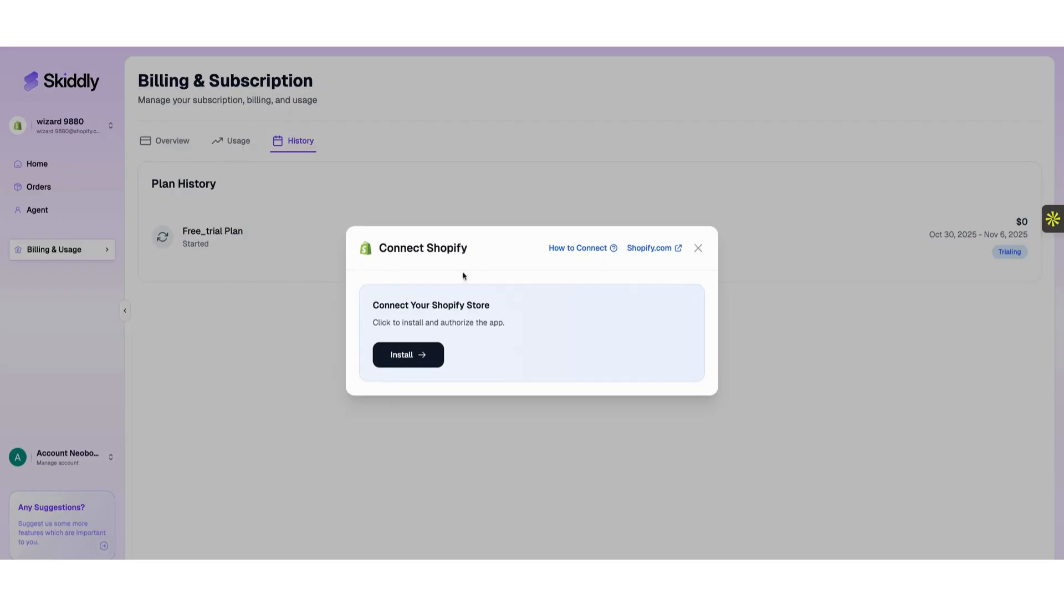
{"action": "left_click", "coordinate": [698, 247]}
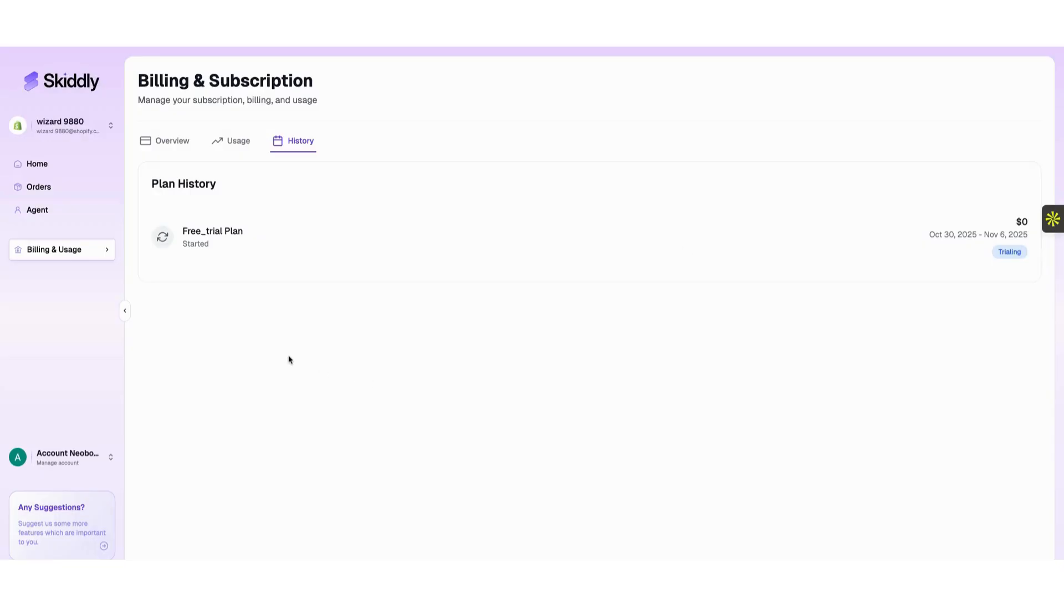
{"action": "left_click", "coordinate": [87, 458]}
{"action": "left_click", "coordinate": [246, 380]}
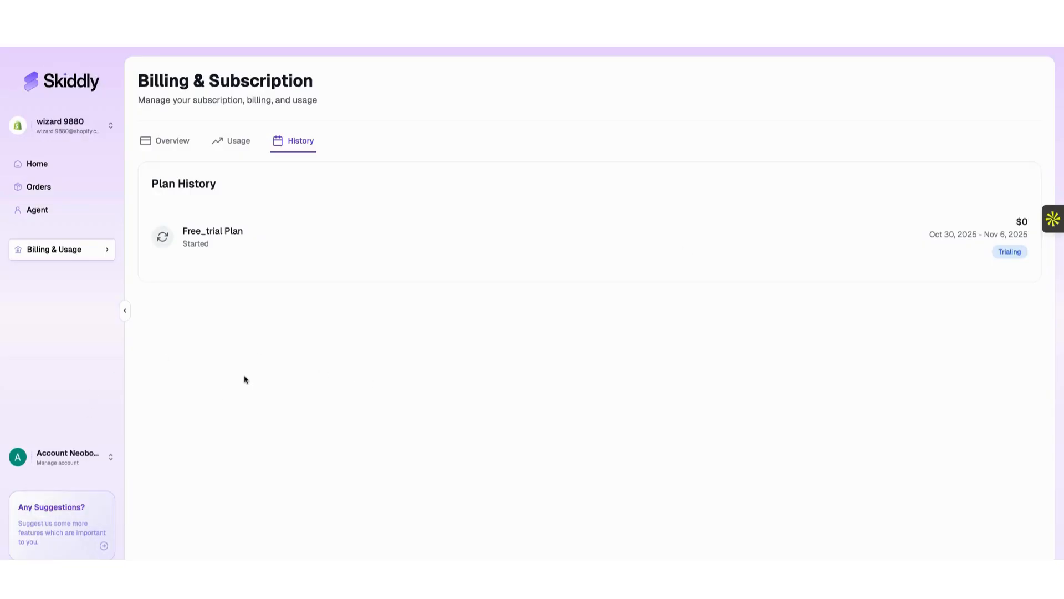